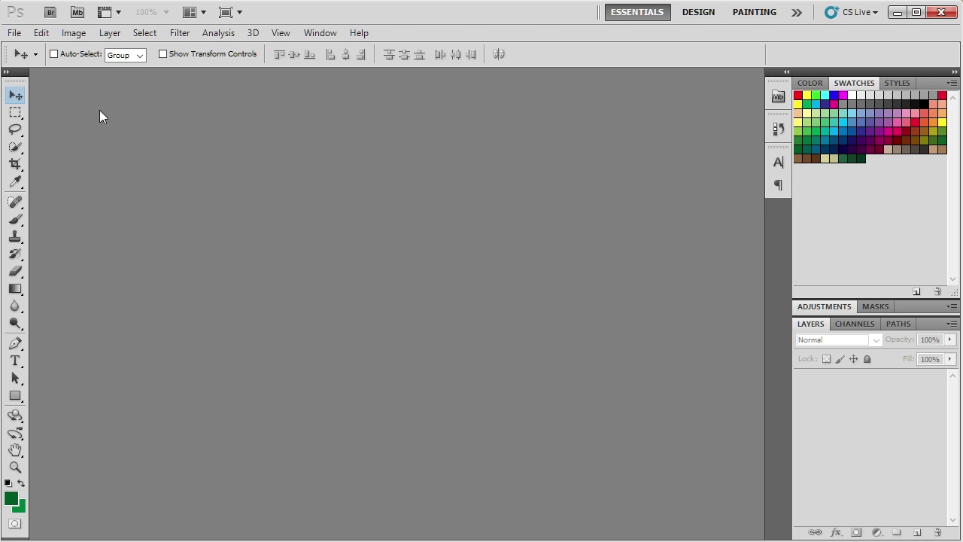
# - Open the File menu in the empty Photoshop workspace
pyautogui.click(18, 35)
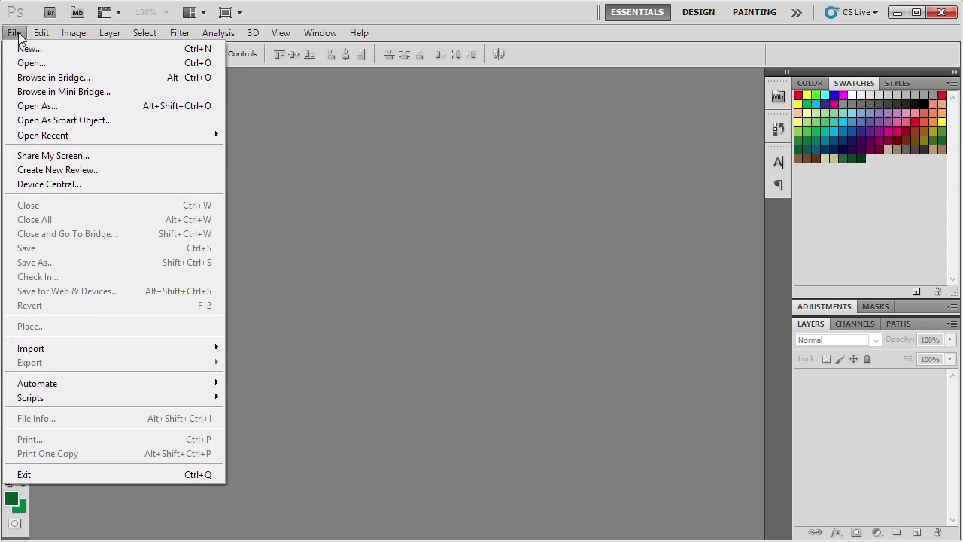
# - Open smart shop_mockup_000819_16.psd from File Explorer in Photoshop, then minimise the folder window
pyautogui.click(406, 347)
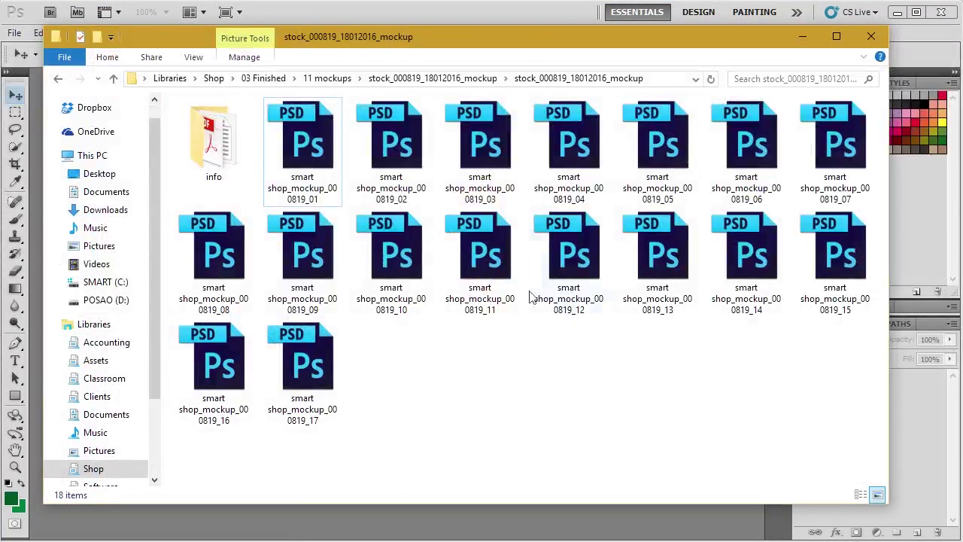
pyautogui.moveTo(502, 35); pyautogui.dragTo(868, 78)
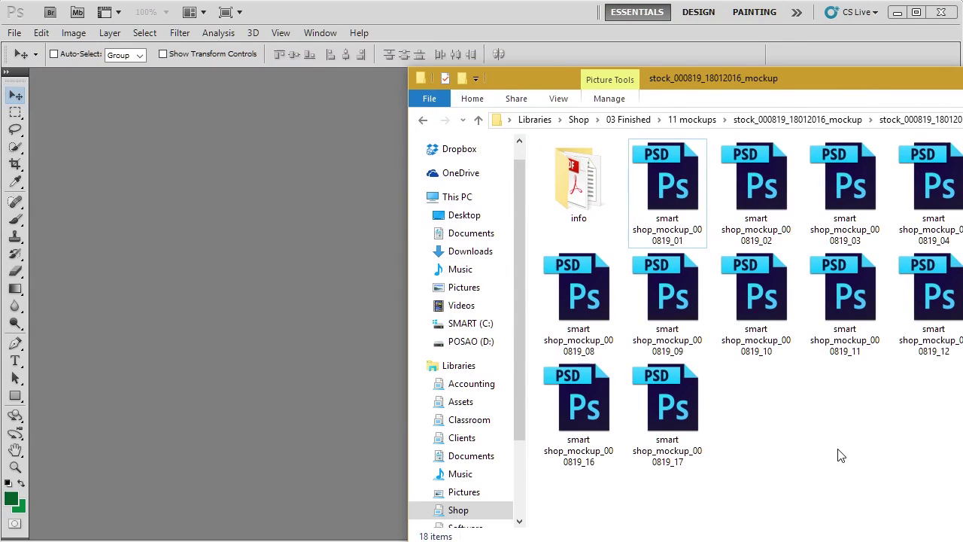
pyautogui.moveTo(571, 404); pyautogui.dragTo(262, 248)
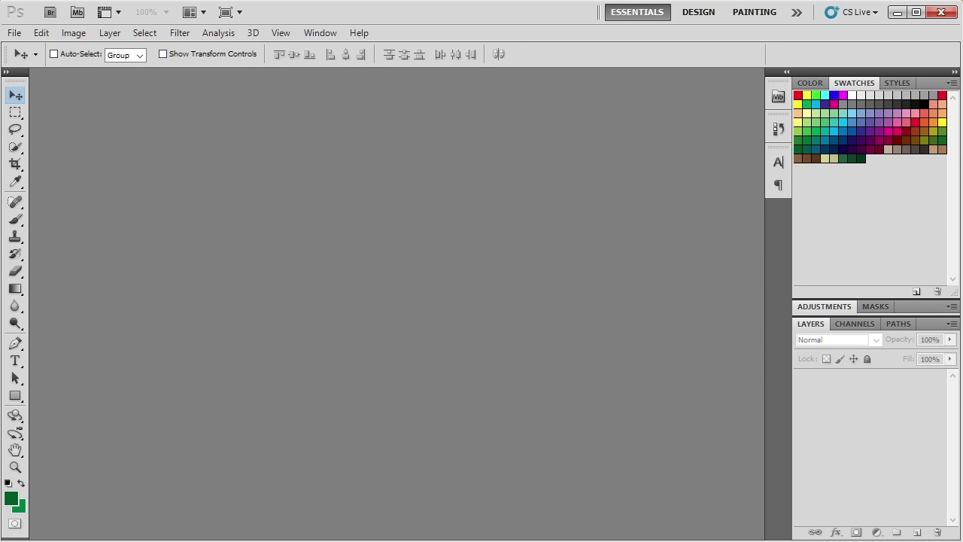
pyautogui.hotkey('alt', 'Tab')
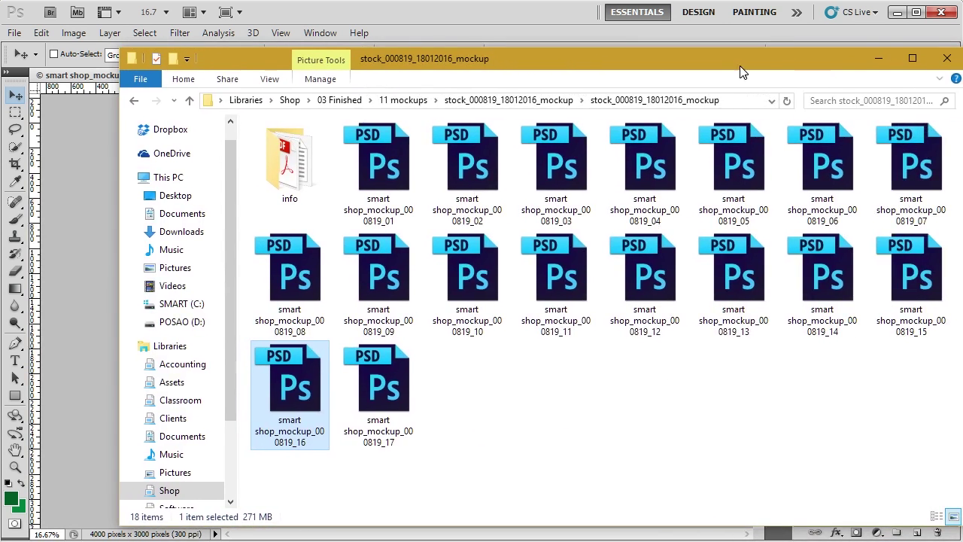
pyautogui.click(865, 58)
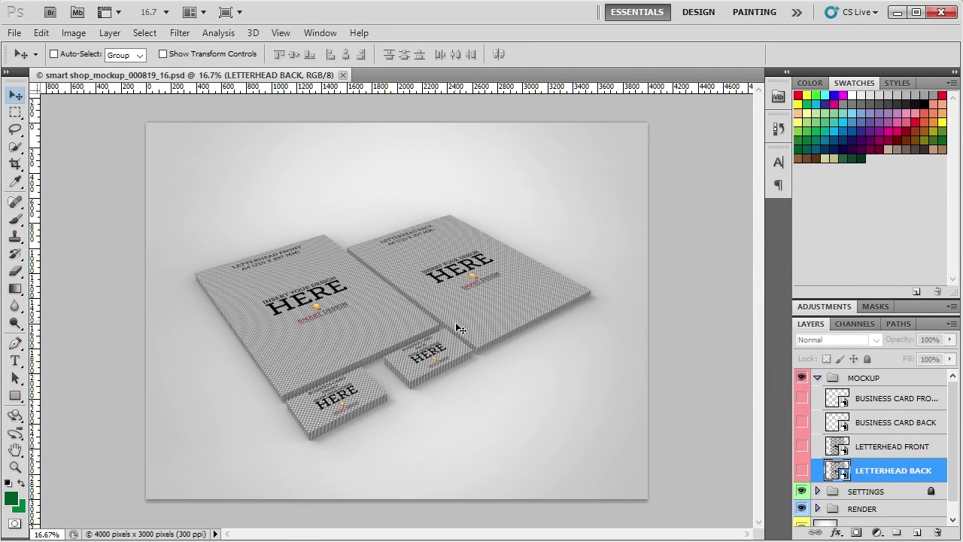
# - Select the BUSINESS CARD FRONT smart object layer and widen the Layers panel so its name fits
pyautogui.scroll(2, 357, 299)
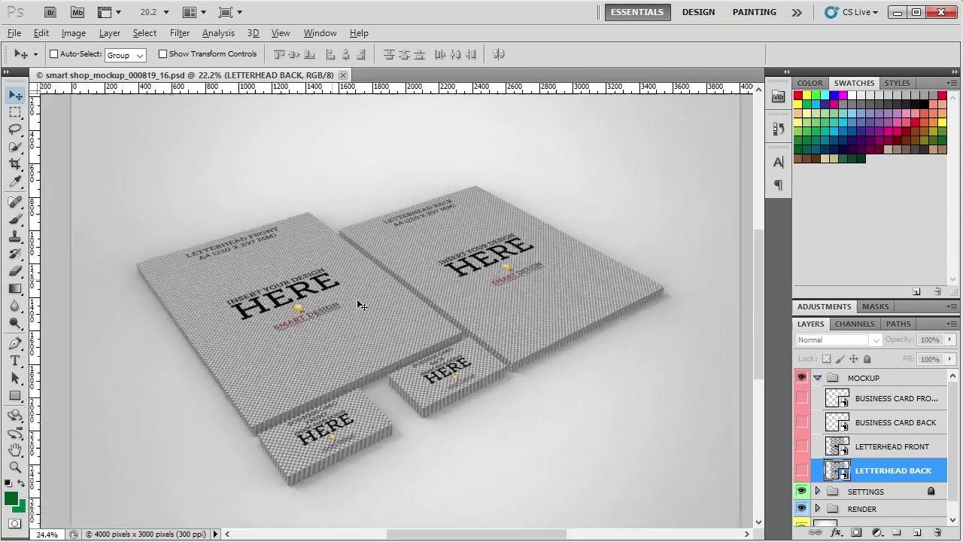
pyautogui.scroll(2, 358, 306)
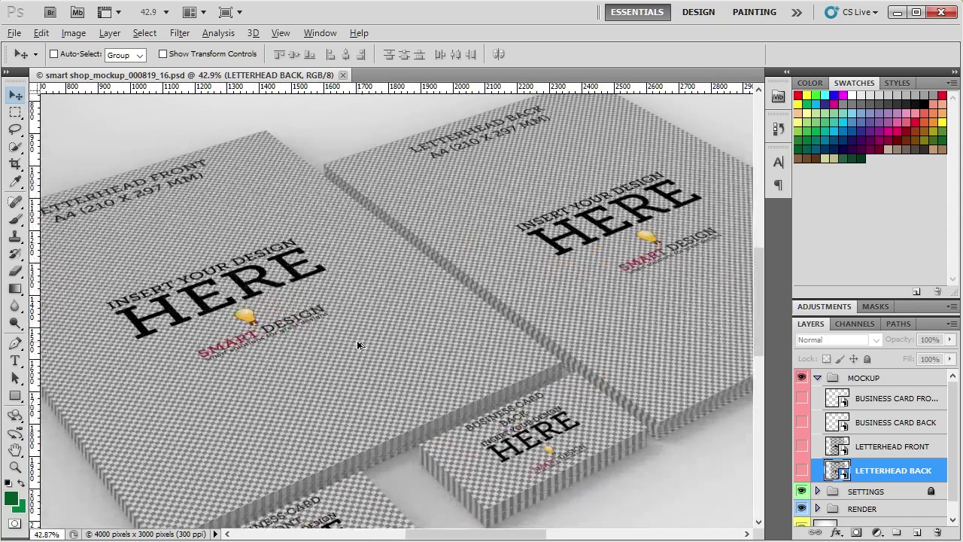
pyautogui.scroll(-2, 392, 319)
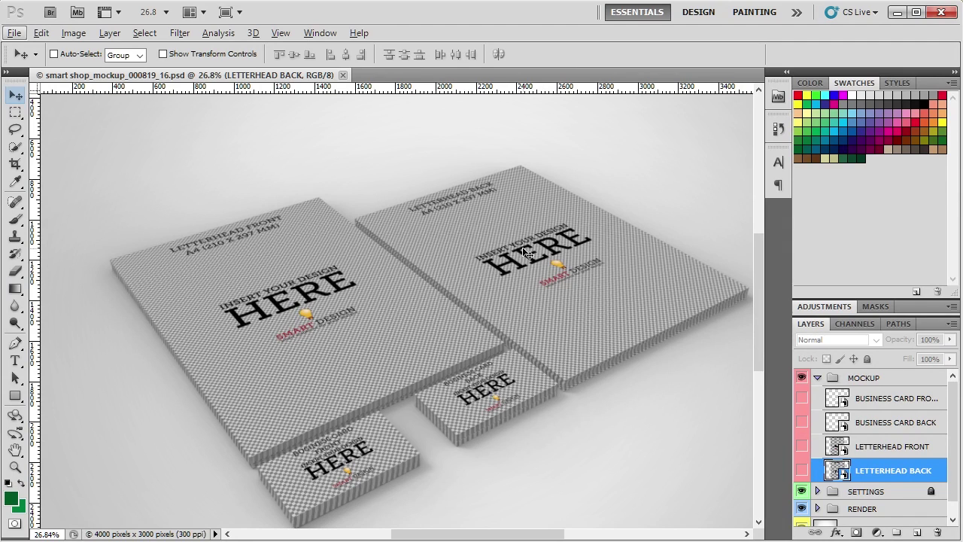
pyautogui.click(863, 399)
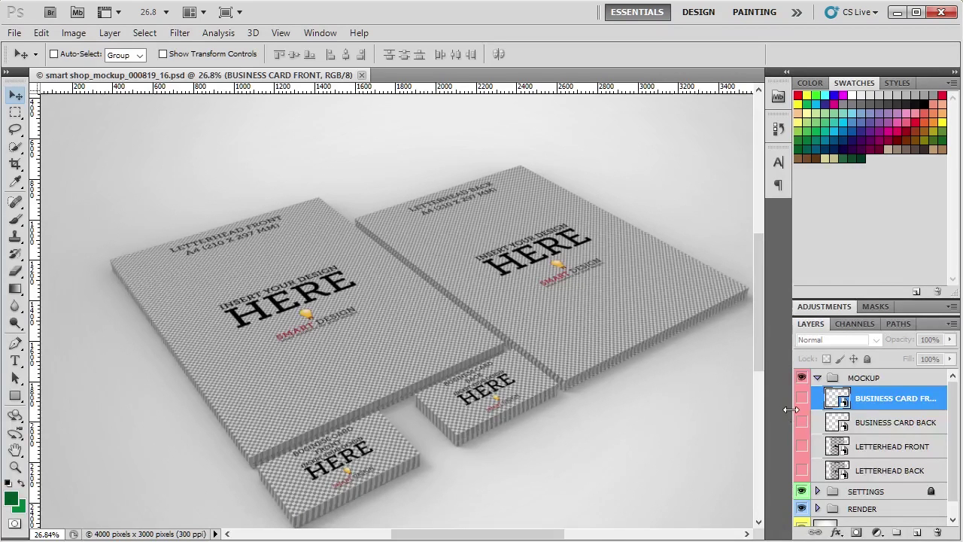
pyautogui.moveTo(790, 409); pyautogui.dragTo(767, 409)
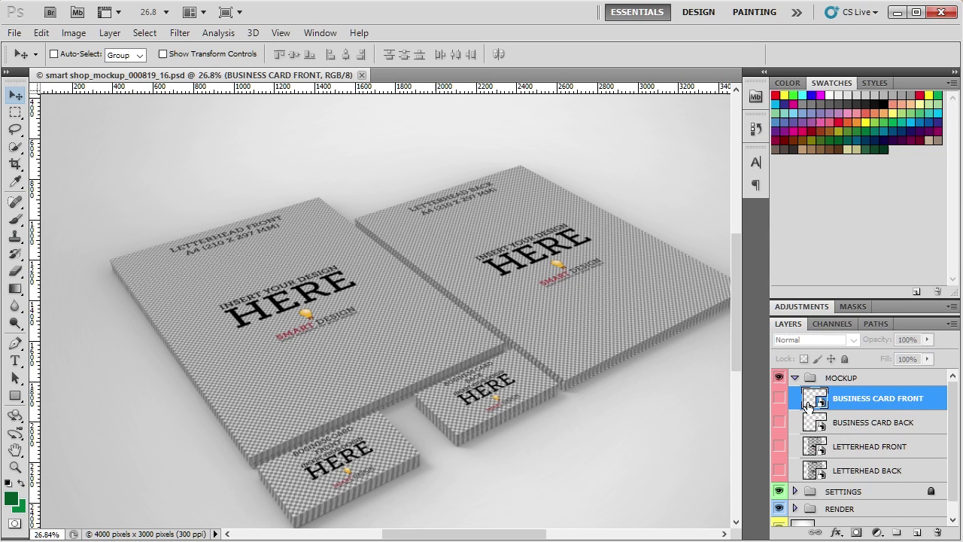
pyautogui.click(810, 421)
pyautogui.click(812, 399)
# - Open the BUSINESS CARD FRONT smart object and place design/in action/print_04_business_card_front into it
pyautogui.doubleClick(821, 402)
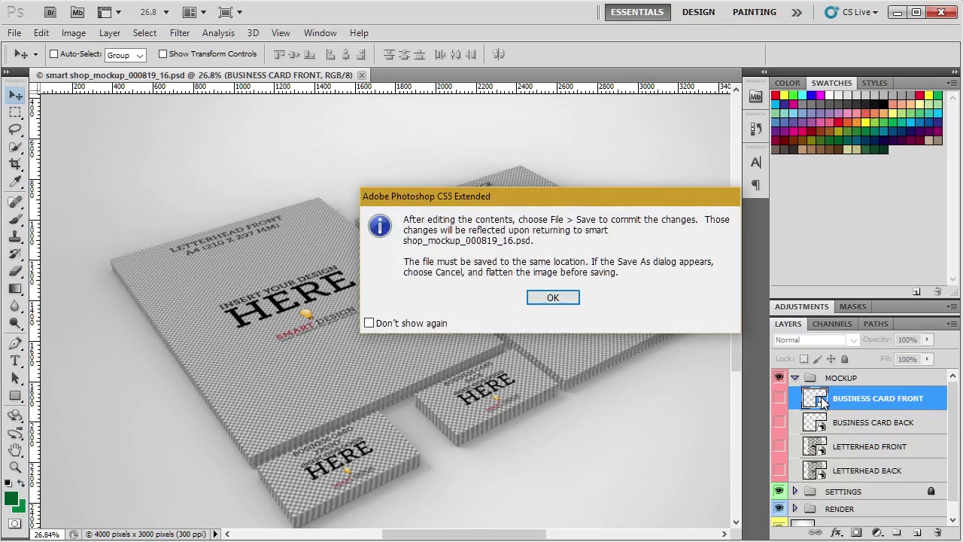
pyautogui.click(564, 298)
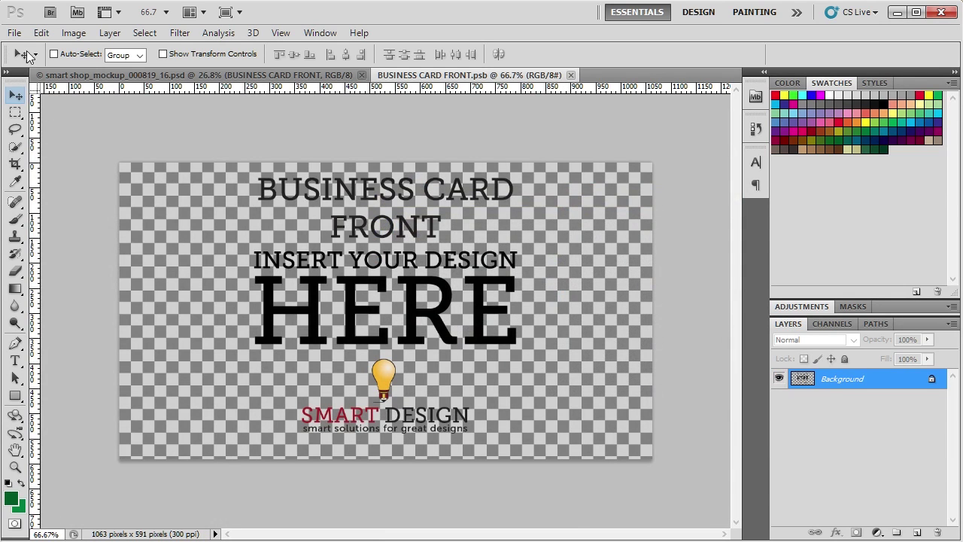
pyautogui.click(14, 33)
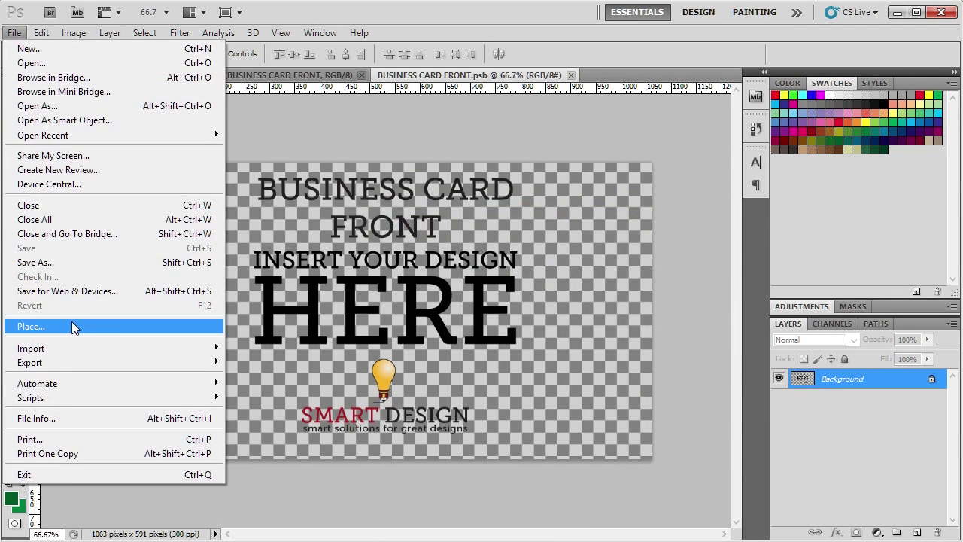
pyautogui.click(73, 324)
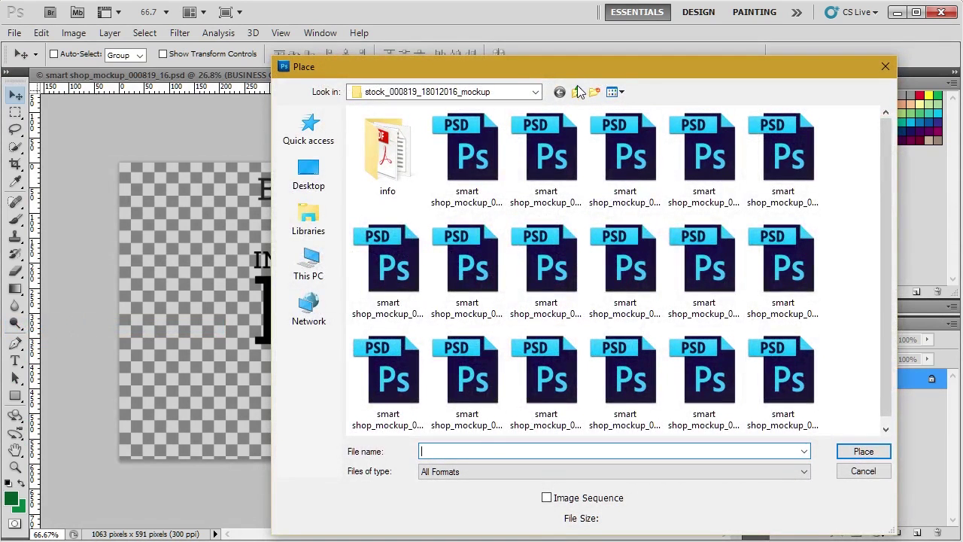
pyautogui.click(576, 91)
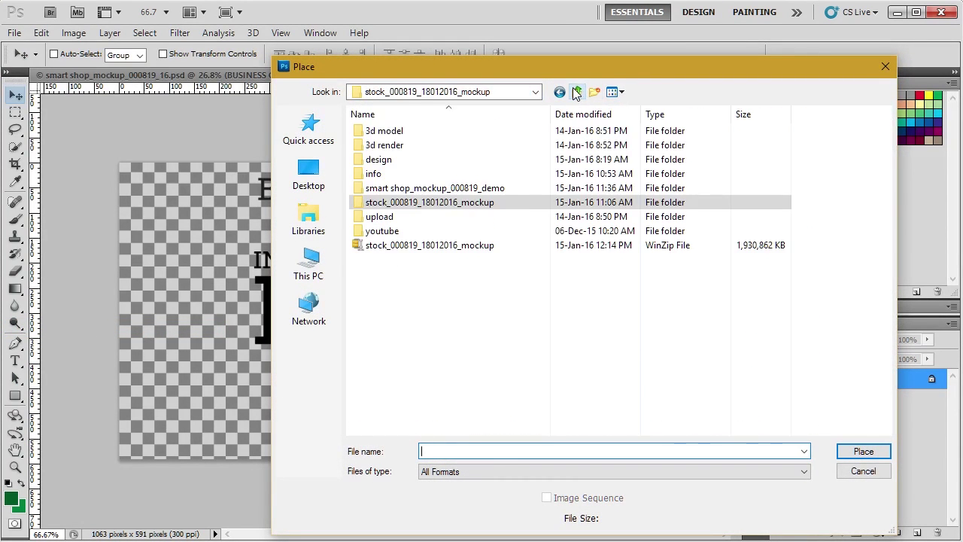
pyautogui.doubleClick(412, 158)
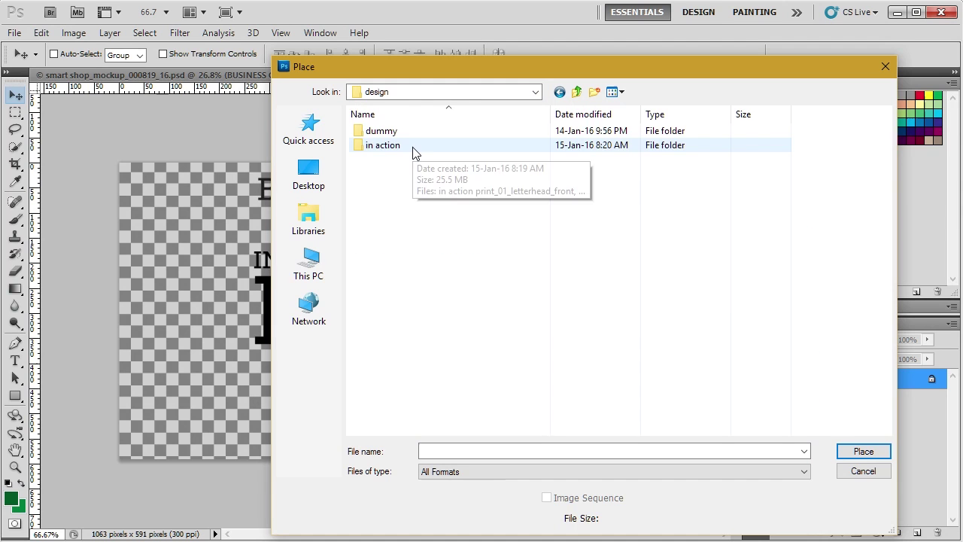
pyautogui.doubleClick(414, 148)
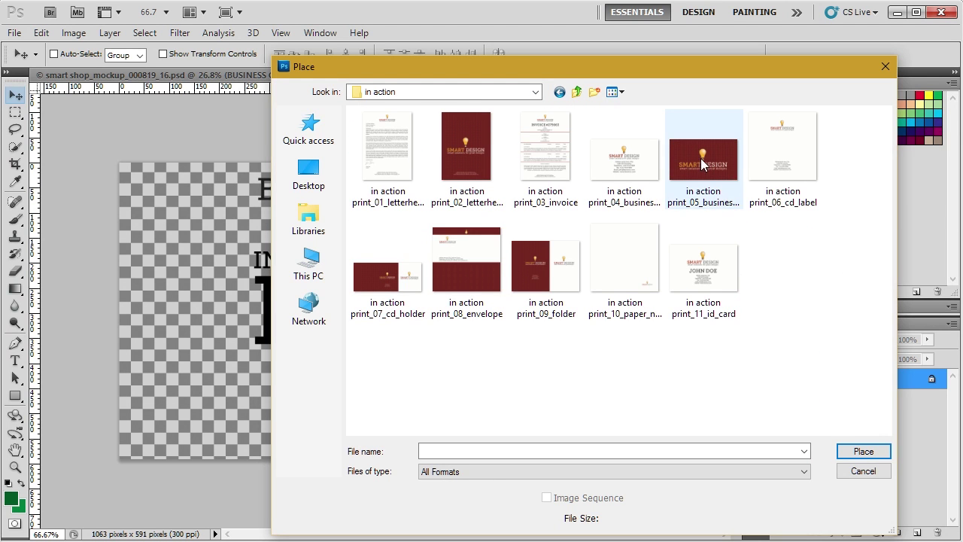
pyautogui.doubleClick(643, 157)
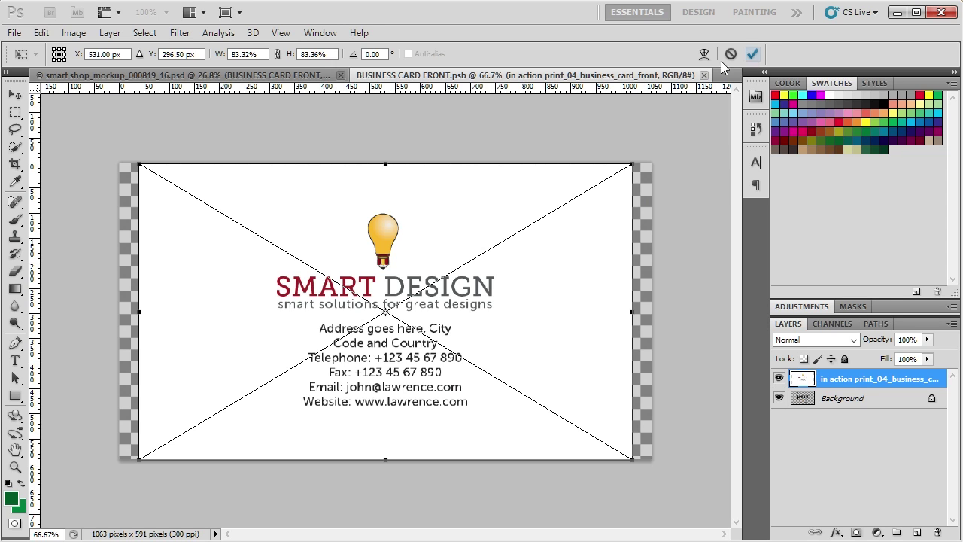
# - Scale the placed card artwork proportionally to 100% width and commit it
pyautogui.click(277, 54)
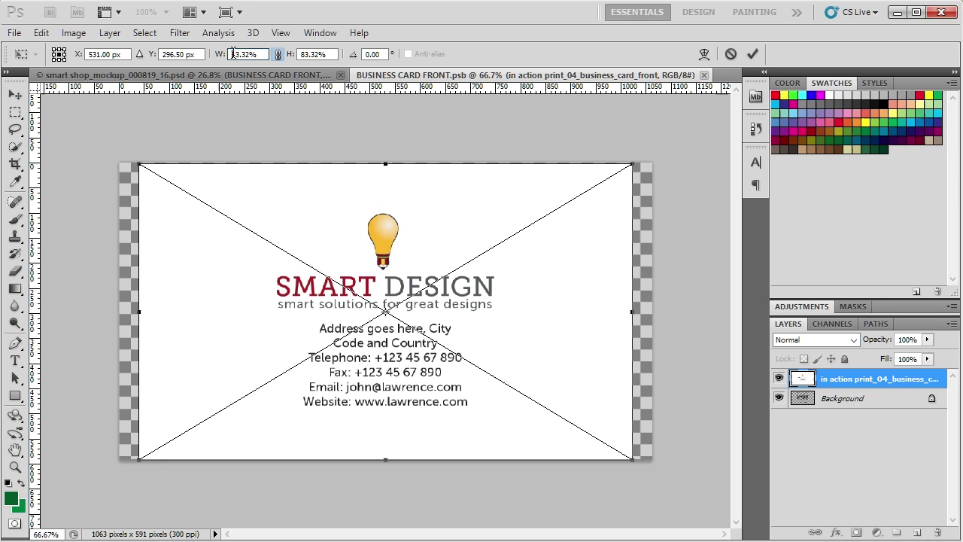
pyautogui.doubleClick(233, 54)
pyautogui.write('100')
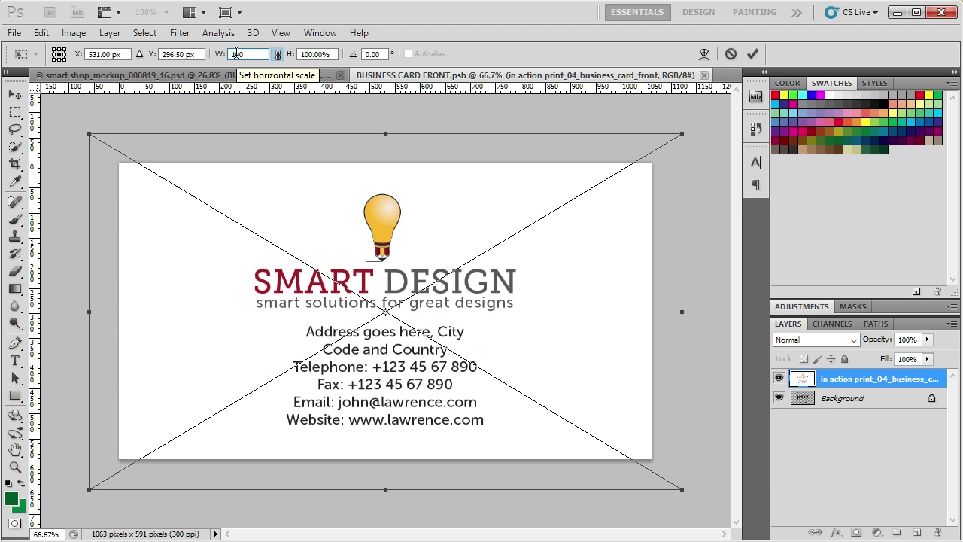
pyautogui.write('%')
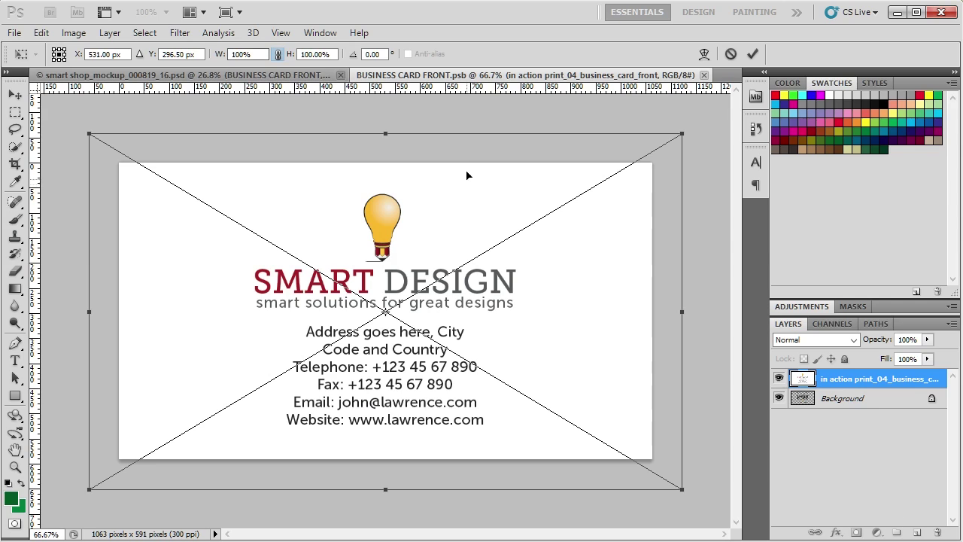
pyautogui.click(753, 53)
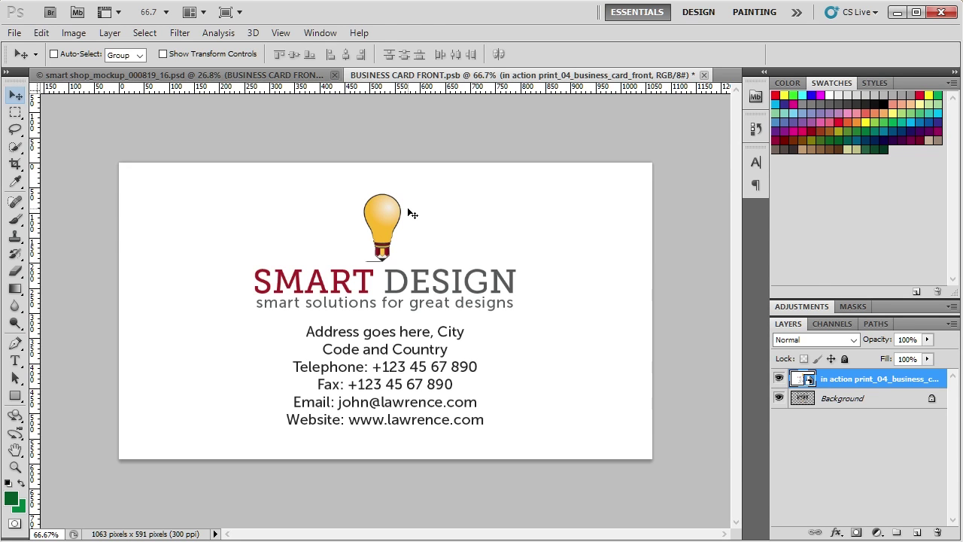
# - Turn off Resize Image During Place in the General preferences and confirm
pyautogui.press('i')
pyautogui.hotkey('ctrl', 'k')
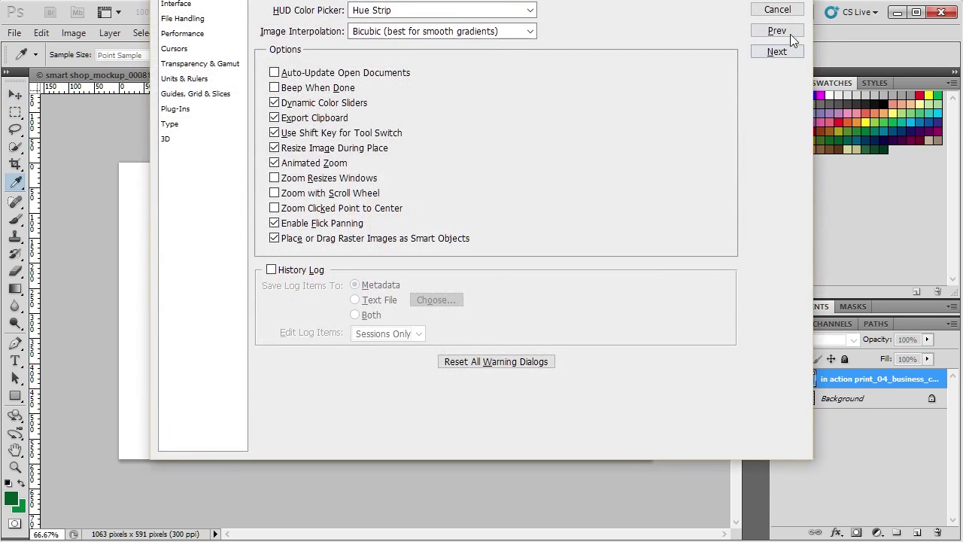
pyautogui.click(778, 11)
pyautogui.press('v')
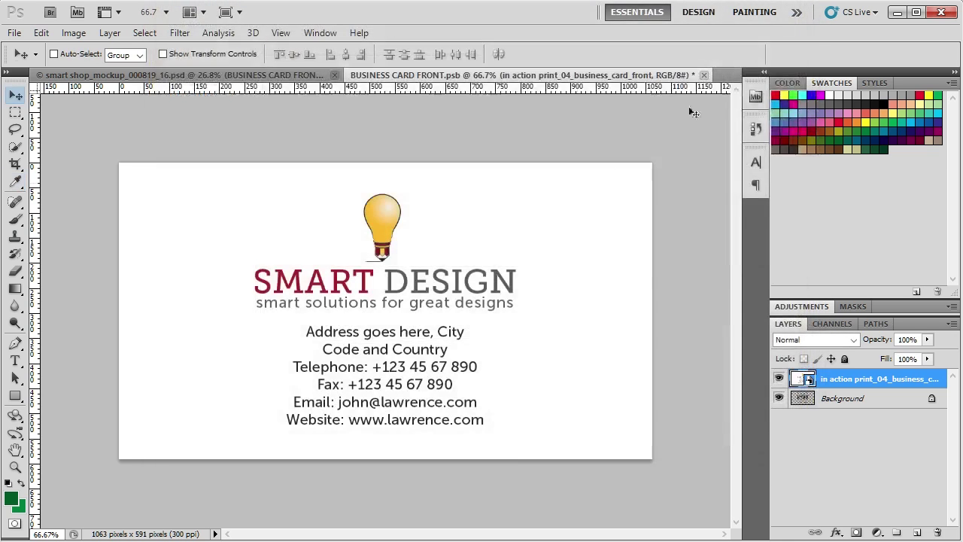
pyautogui.click(14, 34)
pyautogui.moveTo(40, 33)
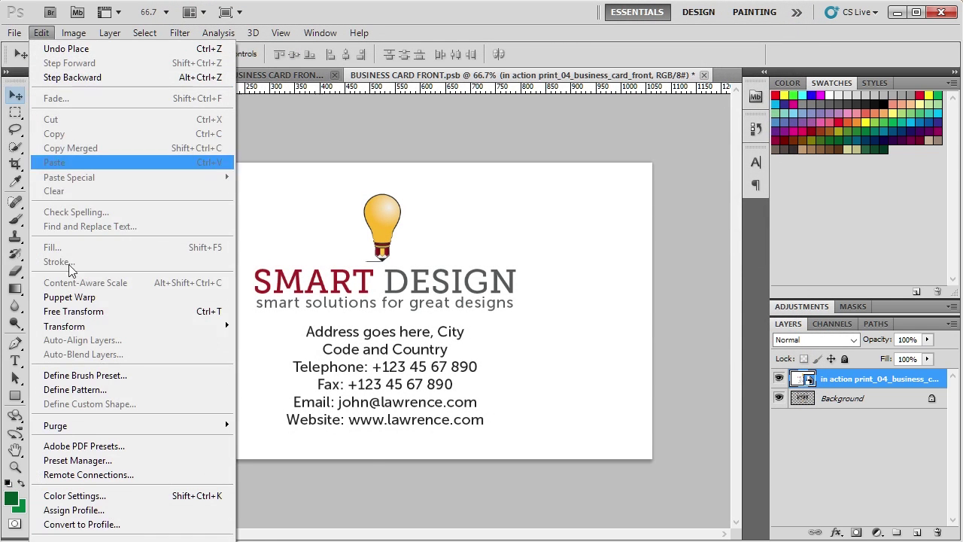
pyautogui.moveTo(112, 539)
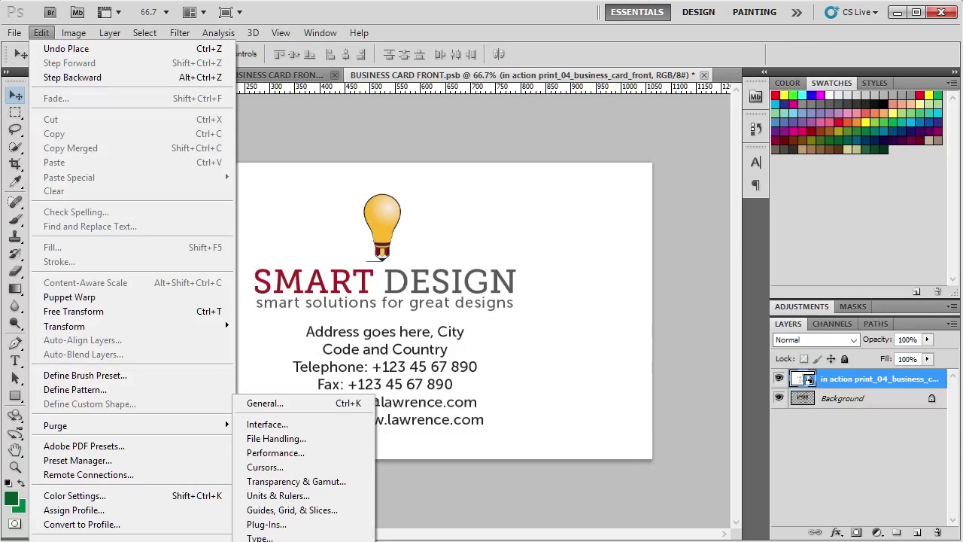
pyautogui.click(337, 402)
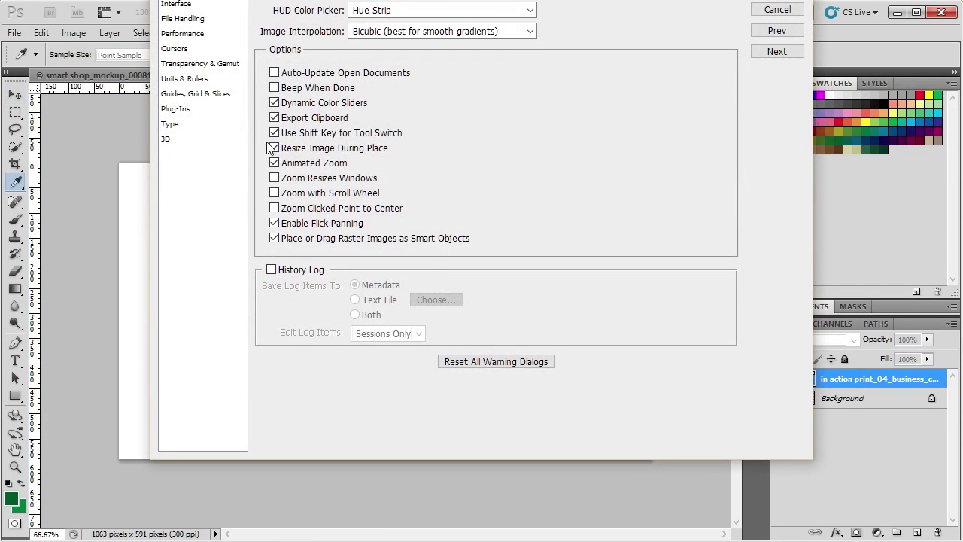
pyautogui.moveTo(398, 3); pyautogui.dragTo(356, 27)
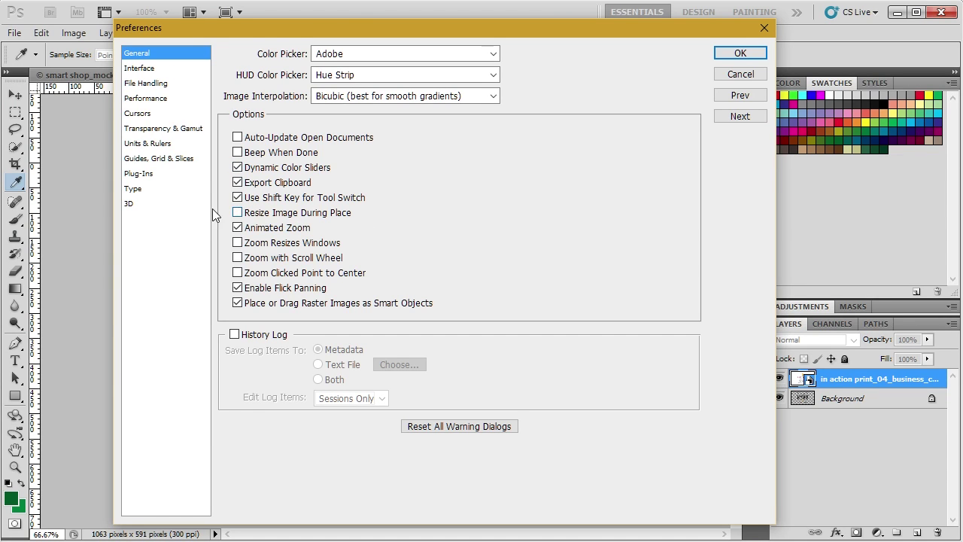
pyautogui.click(237, 213)
pyautogui.click(237, 213)
pyautogui.click(741, 53)
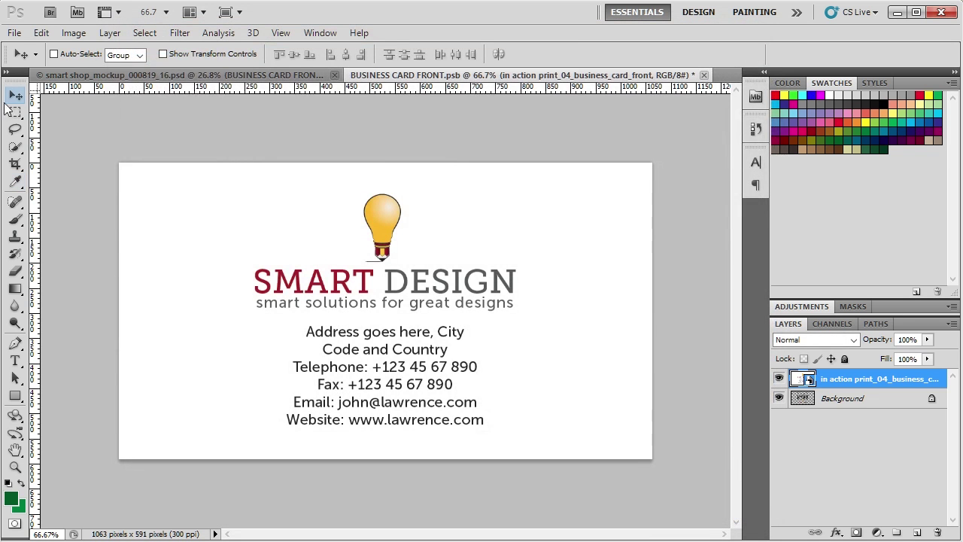
# - Place print_04_business_card_front again, scale it proportionally to 100% to fill the card, and commit
pyautogui.click(19, 35)
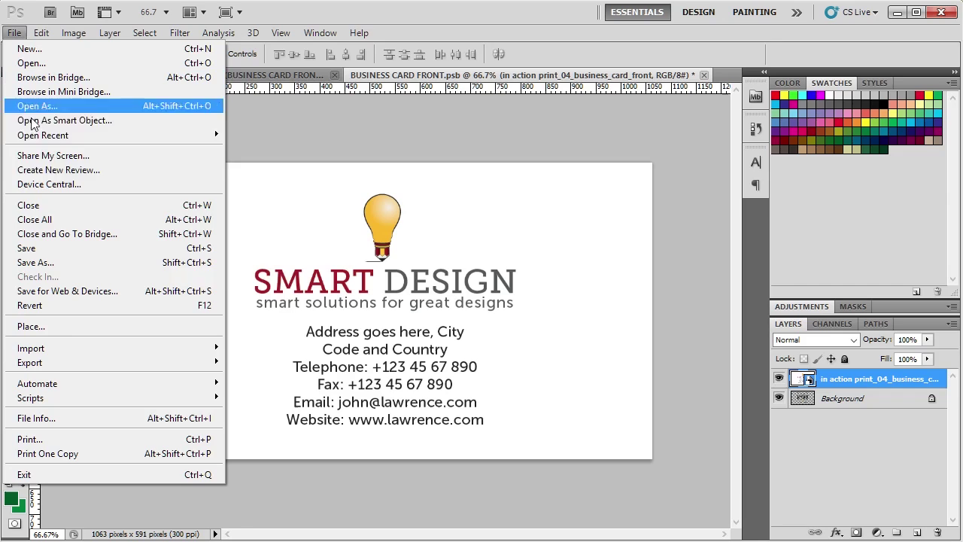
pyautogui.click(88, 329)
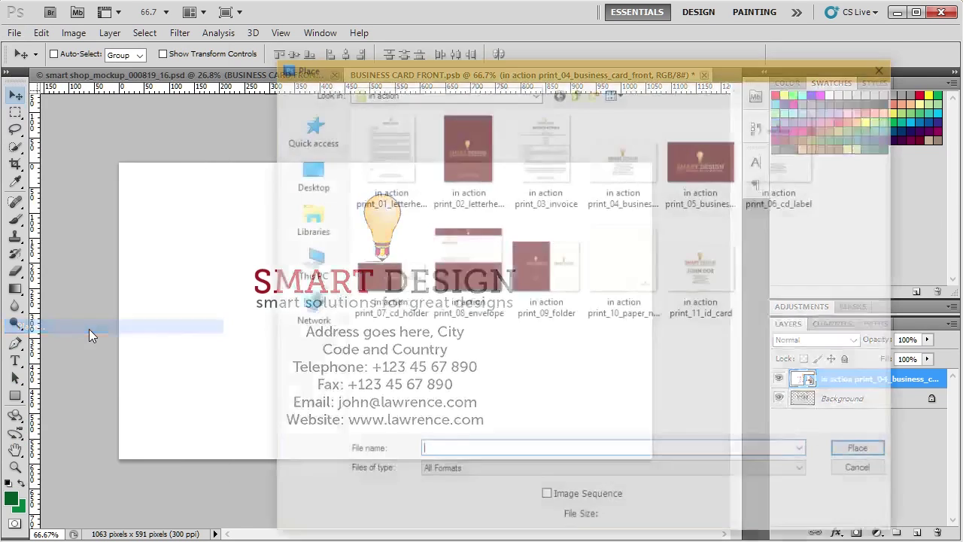
pyautogui.click(643, 148)
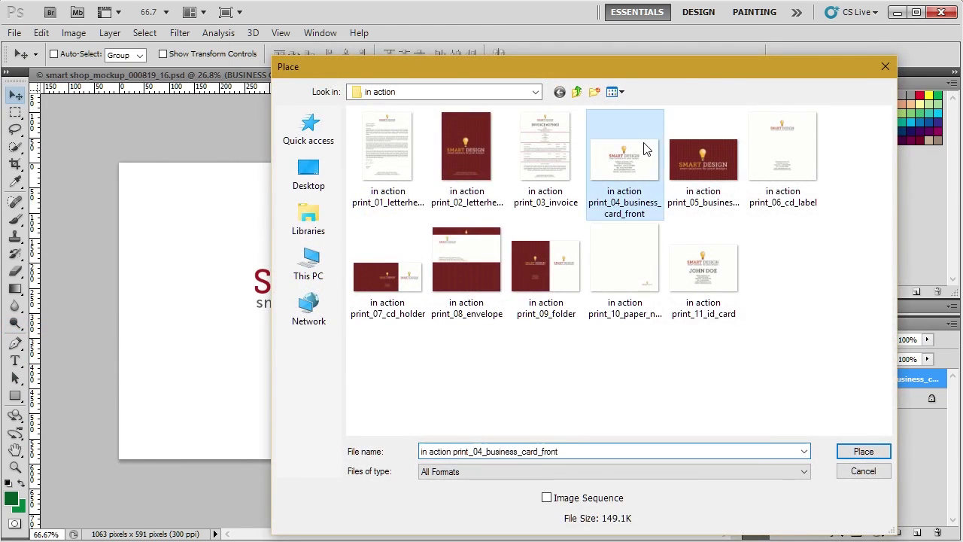
pyautogui.doubleClick(643, 148)
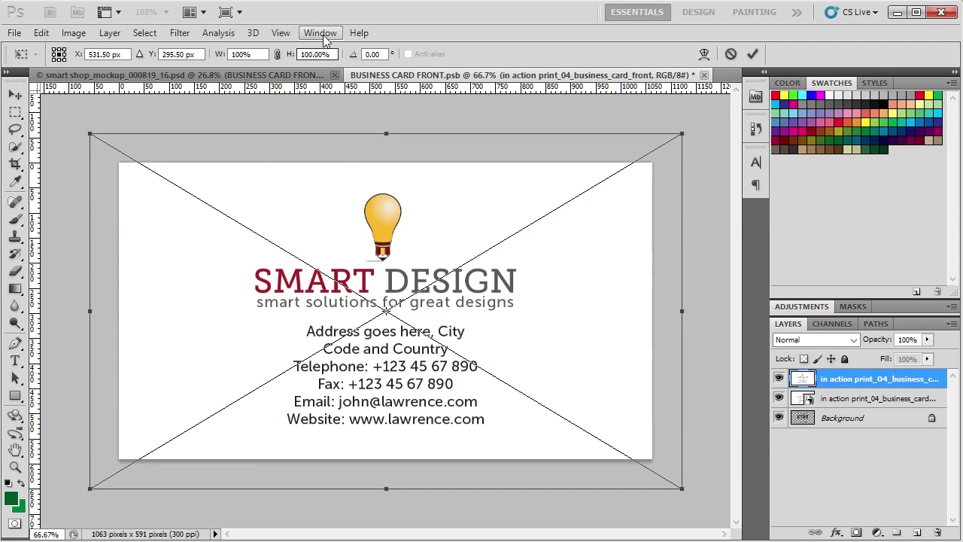
pyautogui.click(278, 56)
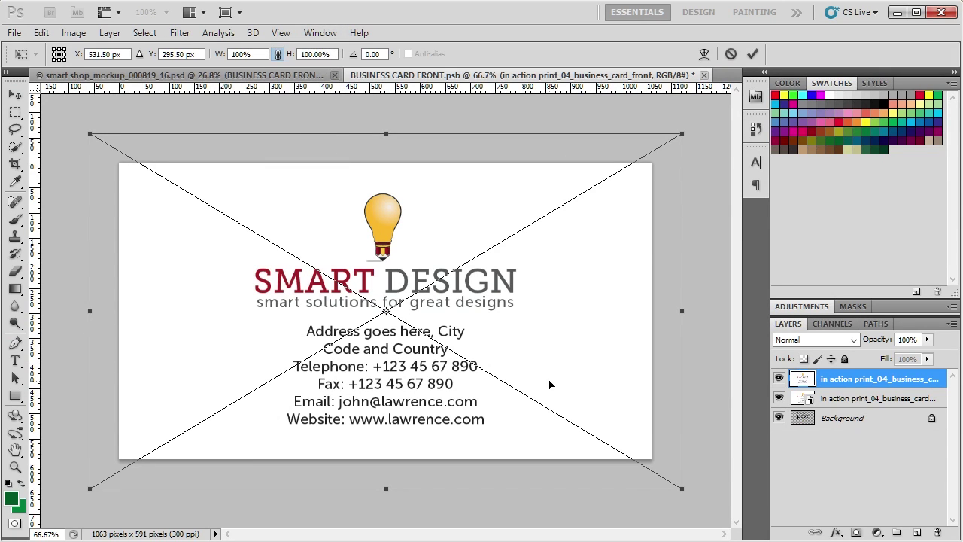
pyautogui.moveTo(683, 488)
pyautogui.mouseDown()
pyautogui.moveTo(662, 477)
pyautogui.moveTo(678, 486)
pyautogui.mouseUp()
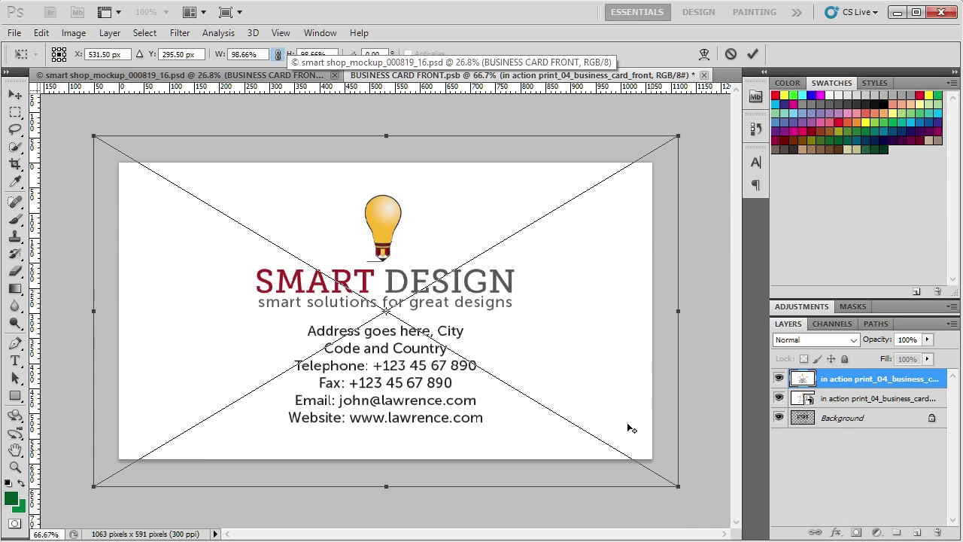
pyautogui.click(253, 54)
pyautogui.write('100')
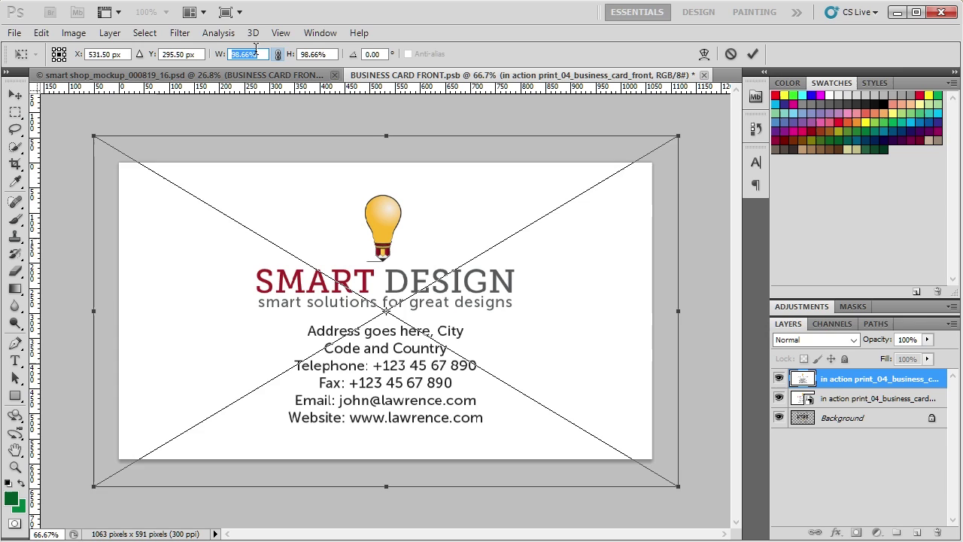
pyautogui.press('Return')
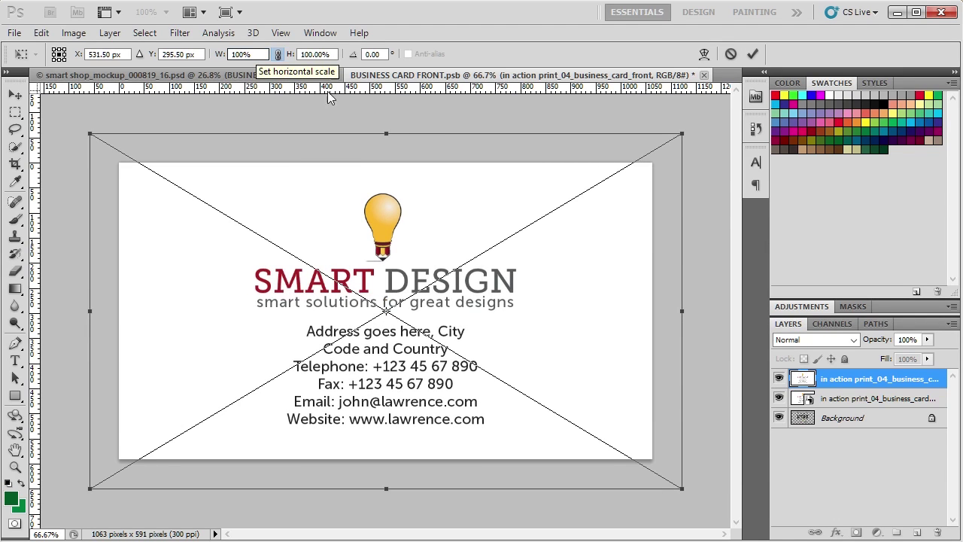
pyautogui.click(752, 54)
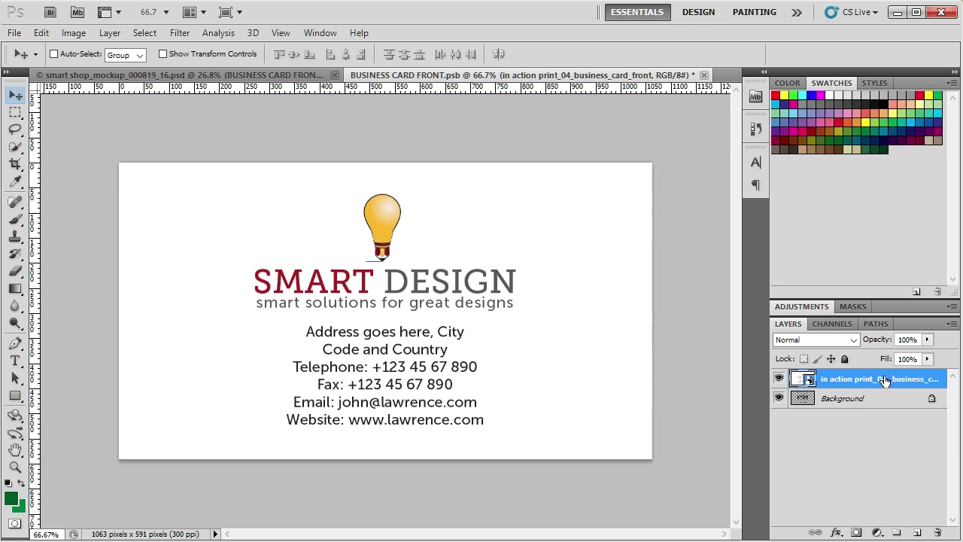
pyautogui.click(841, 397)
pyautogui.click(827, 382)
pyautogui.click(778, 380)
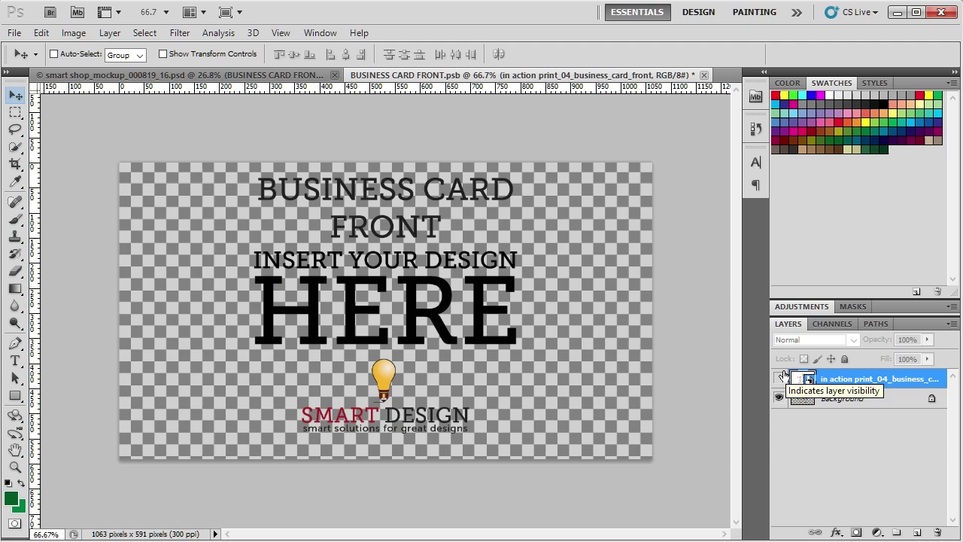
pyautogui.click(779, 379)
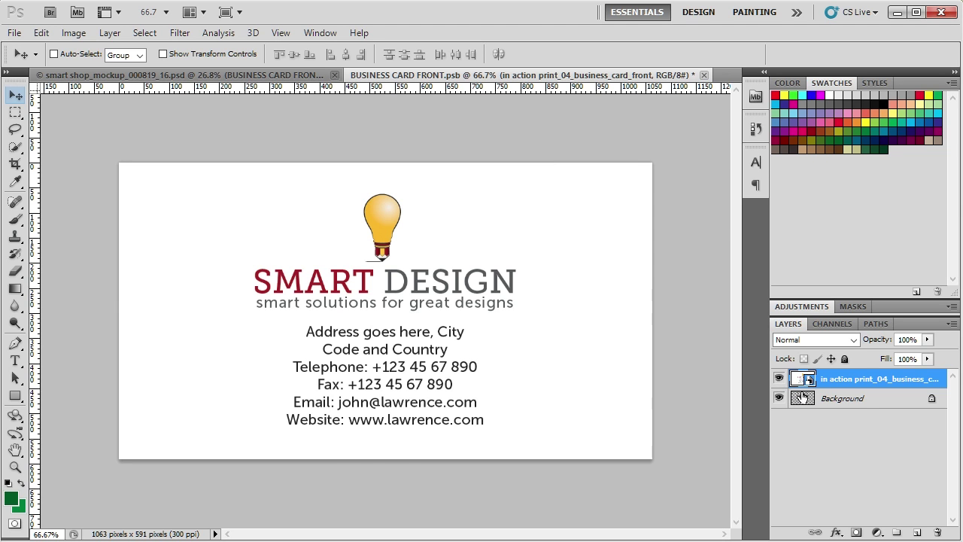
pyautogui.click(779, 378)
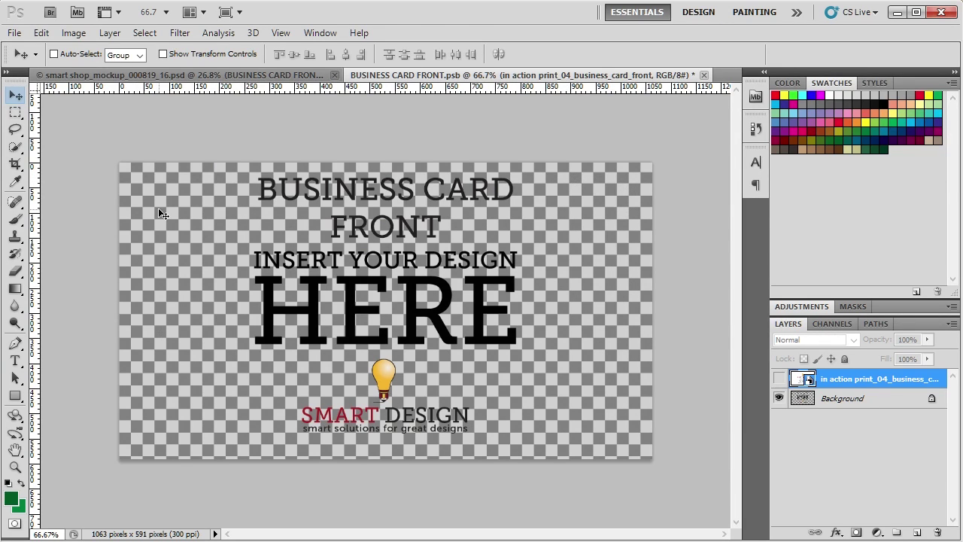
pyautogui.click(779, 378)
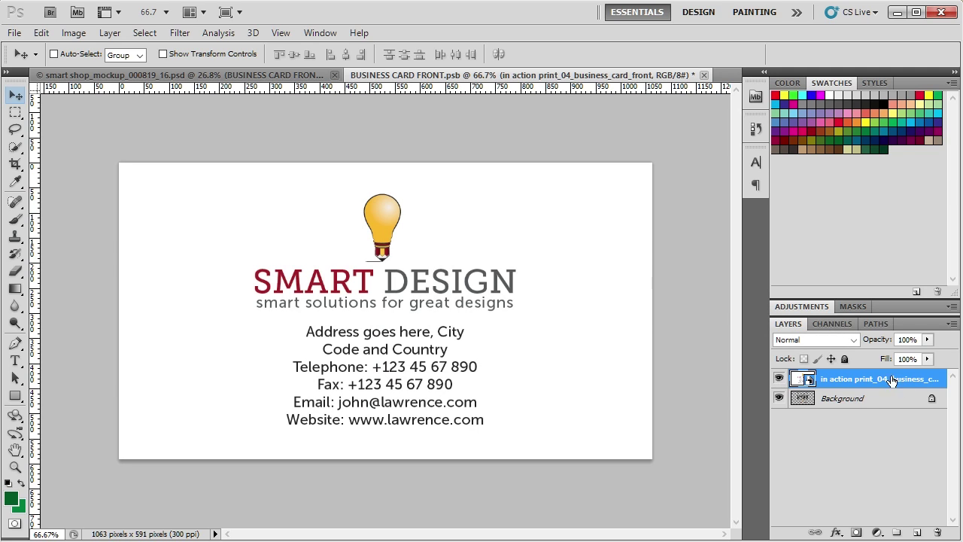
pyautogui.click(16, 33)
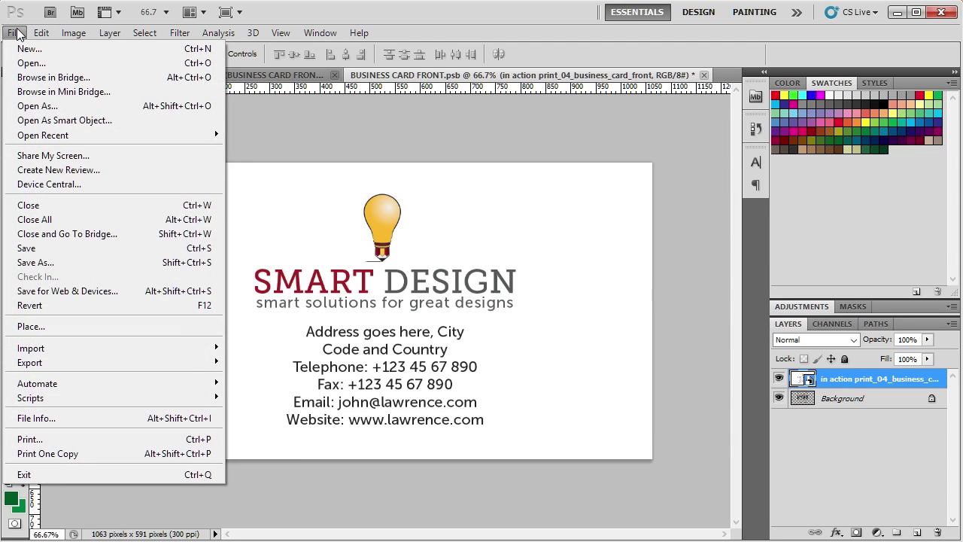
# - Merge the artwork layer down into the Background and save BUSINESS CARD FRONT.psb
pyautogui.click(17, 33)
pyautogui.click(73, 33)
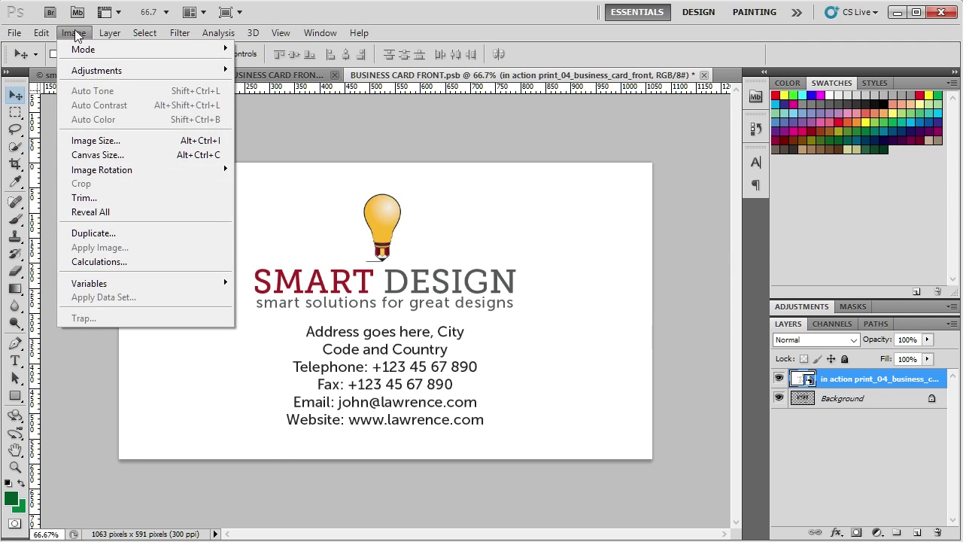
pyautogui.moveTo(107, 32)
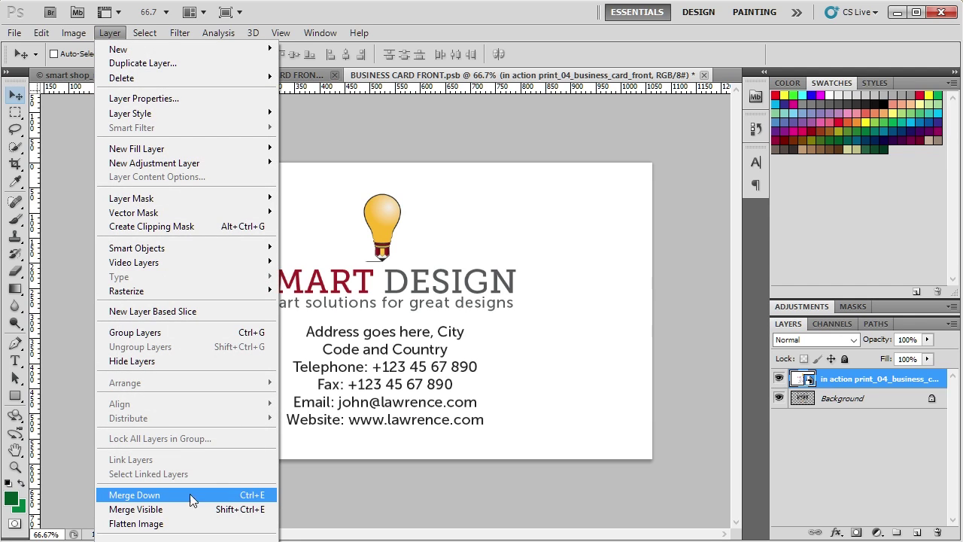
pyautogui.click(258, 496)
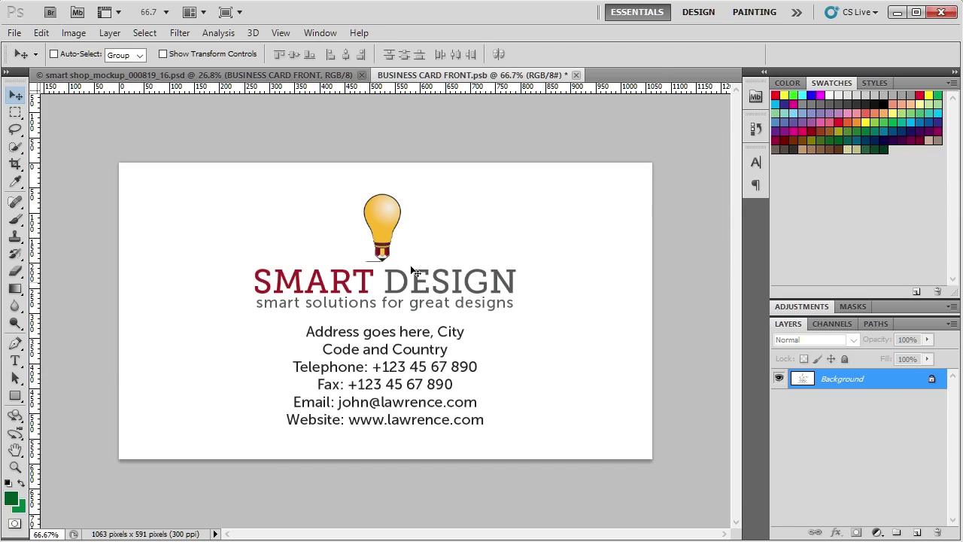
pyautogui.click(14, 34)
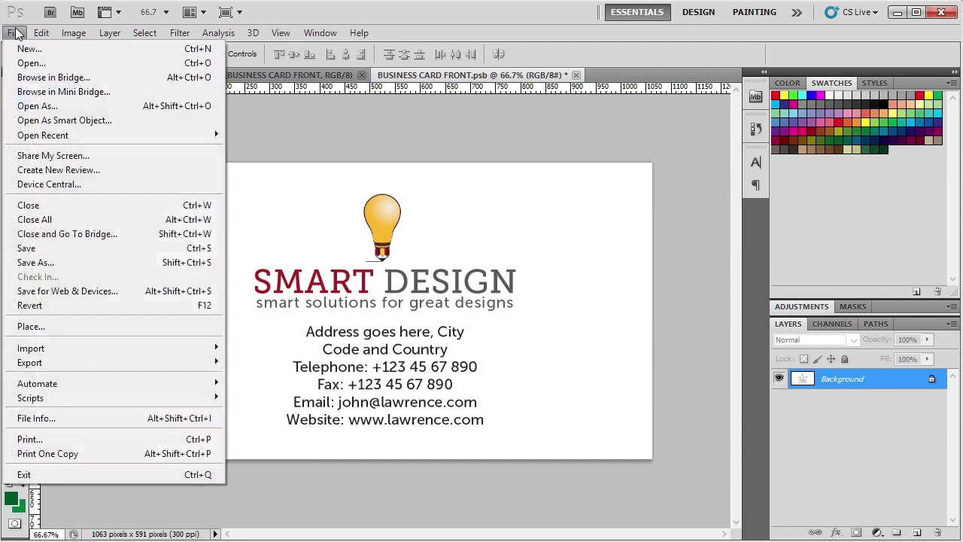
pyautogui.click(65, 250)
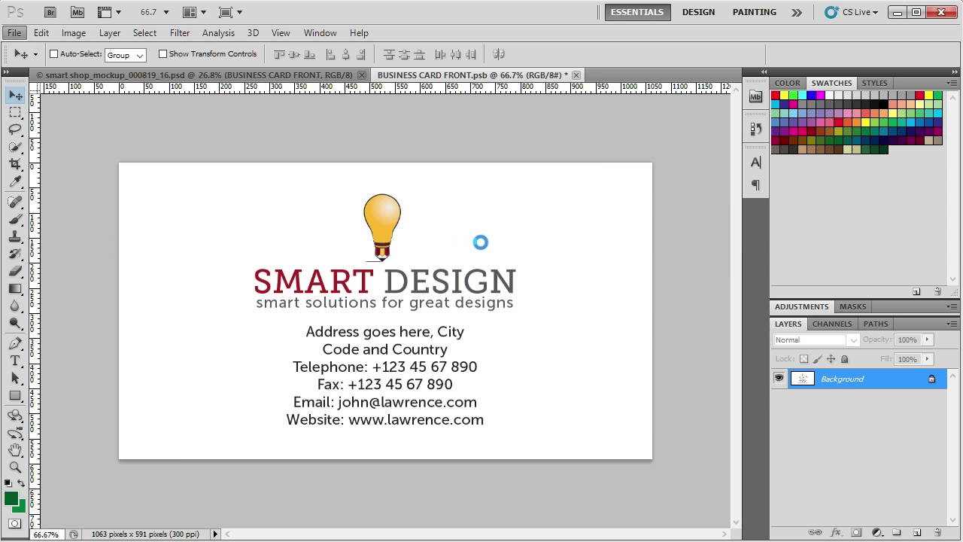
# - Return to the mockup, review the BUSINESS CARD BACK and LETTERHEAD layers, then close the mockup document
pyautogui.click(577, 75)
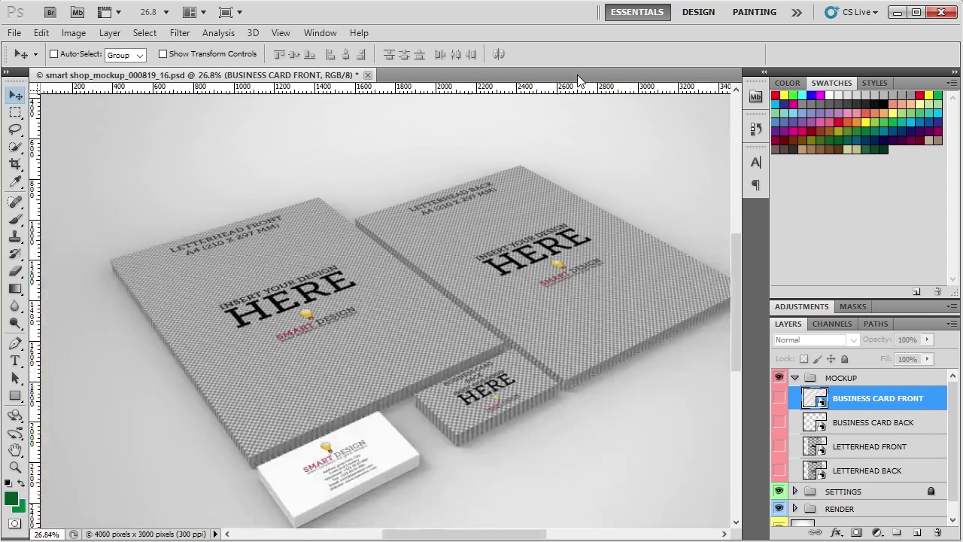
pyautogui.scroll(-2, 354, 471)
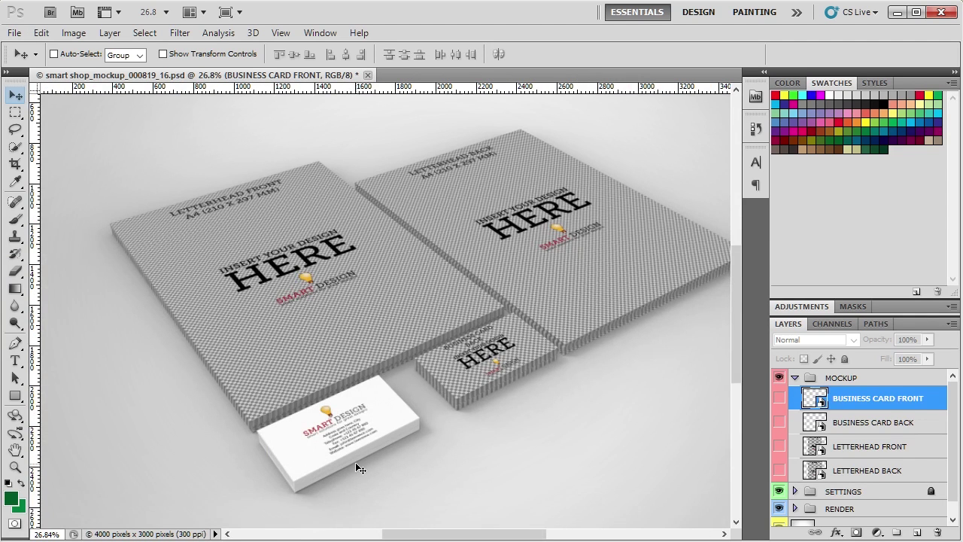
pyautogui.keyDown('alt'); pyautogui.scroll(-3, 337, 471); pyautogui.keyUp('alt')
pyautogui.keyDown('alt'); pyautogui.scroll(5, 337, 472); pyautogui.keyUp('alt')
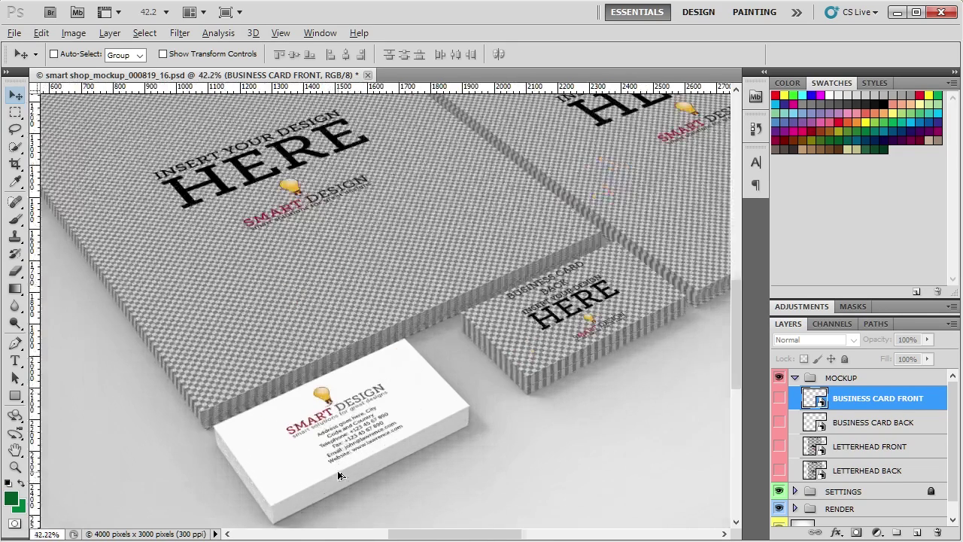
pyautogui.keyDown('alt'); pyautogui.scroll(-4, 339, 471); pyautogui.keyUp('alt')
pyautogui.keyDown('alt'); pyautogui.scroll(2, 342, 470); pyautogui.keyUp('alt')
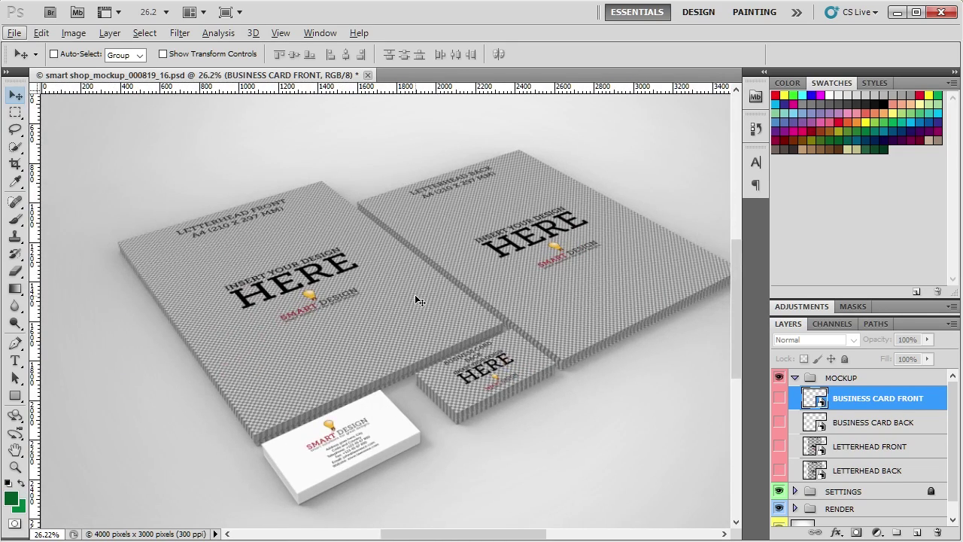
pyautogui.click(871, 418)
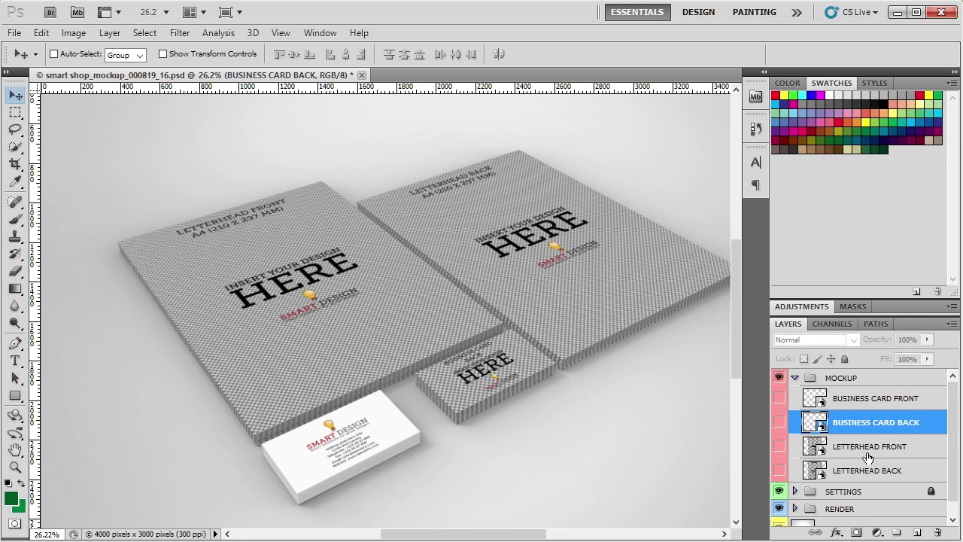
pyautogui.click(870, 449)
pyautogui.click(869, 473)
pyautogui.click(873, 423)
pyautogui.click(362, 76)
# - Discard the mockup changes and open smart shop_mockup_000819_04.psd from File Explorer, minimising Explorer
pyautogui.click(504, 267)
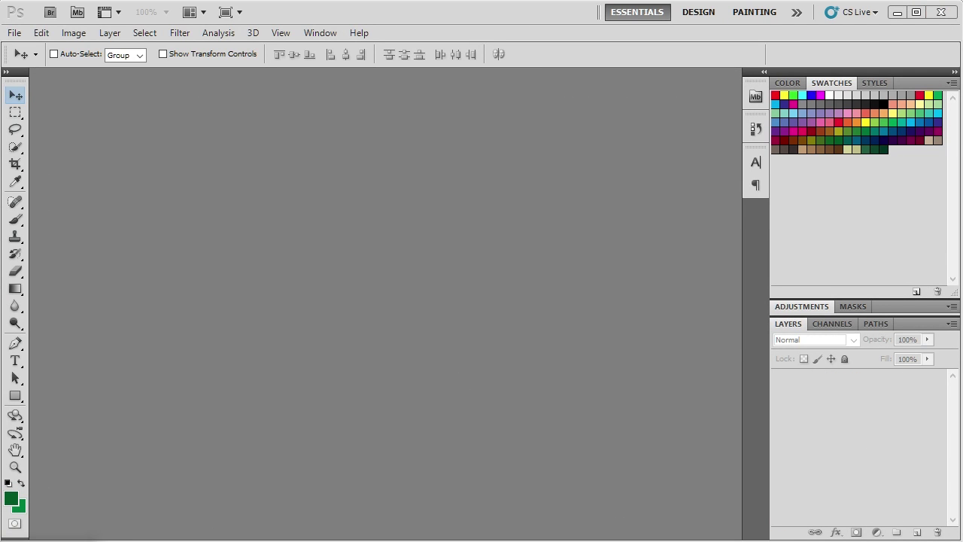
pyautogui.hotkey('alt', 'Tab')
pyautogui.click(634, 393)
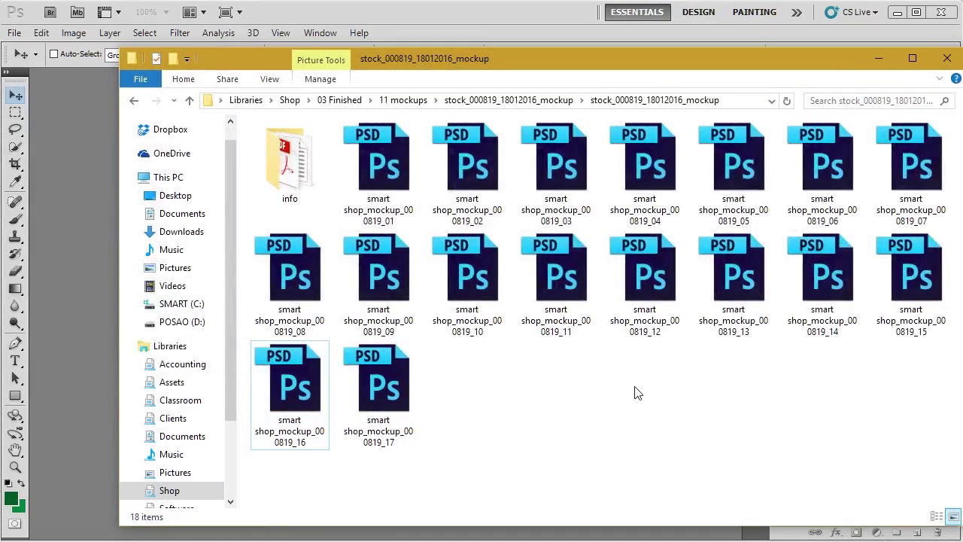
pyautogui.click(570, 165)
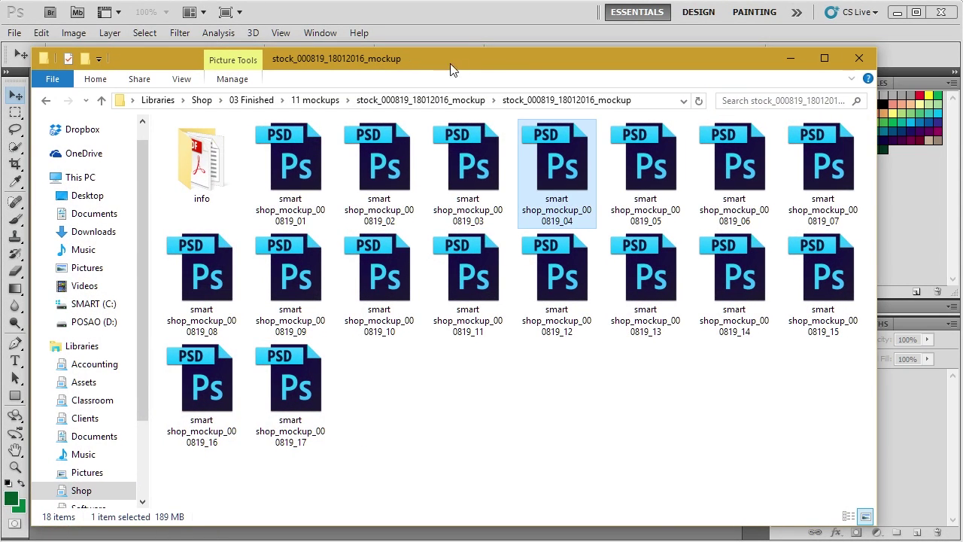
pyautogui.moveTo(440, 64); pyautogui.dragTo(808, 60)
pyautogui.moveTo(921, 162); pyautogui.dragTo(269, 229)
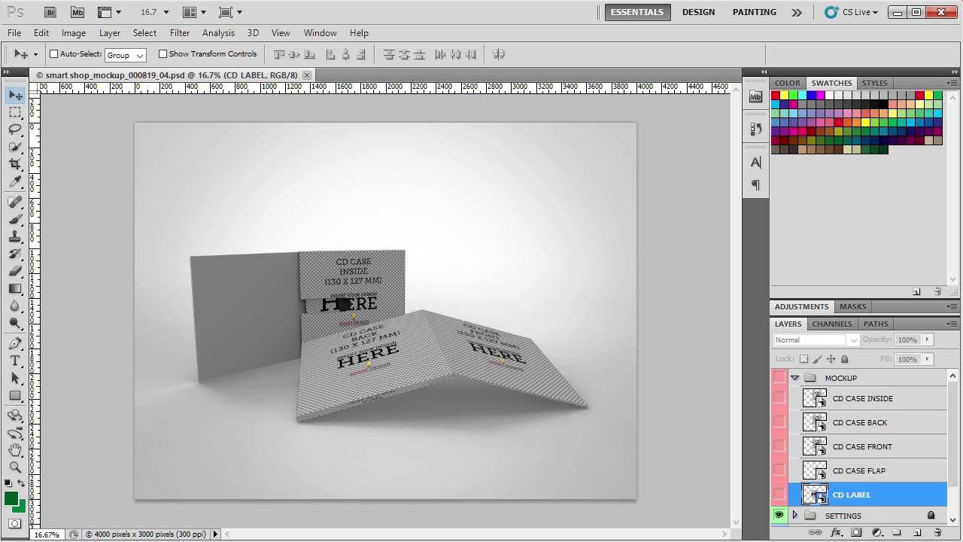
pyautogui.hotkey('alt', 'Tab')
pyautogui.moveTo(955, 60); pyautogui.dragTo(731, 64)
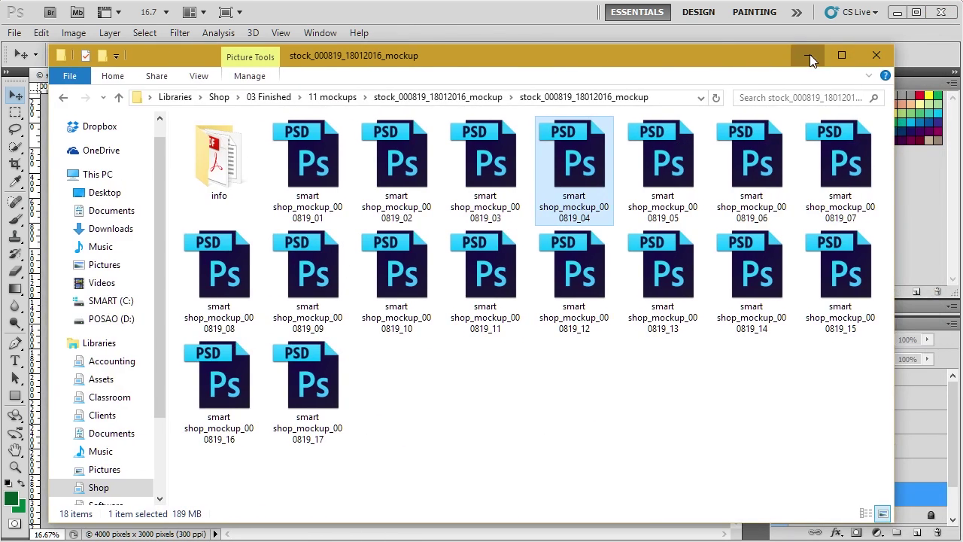
pyautogui.click(809, 56)
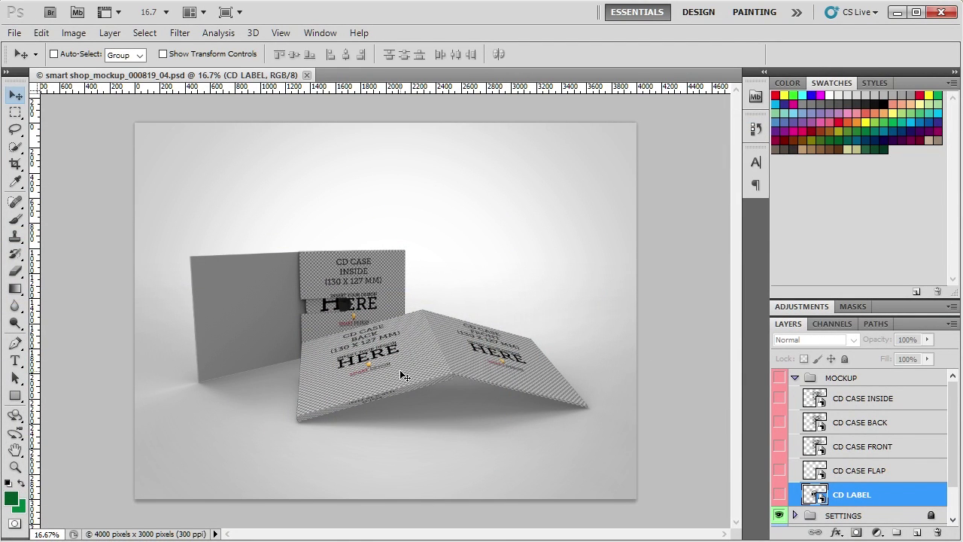
# - Open the CD CASE FRONT smart object's contents as CD CASE1.psb, acknowledging the save notice
pyautogui.click(816, 400)
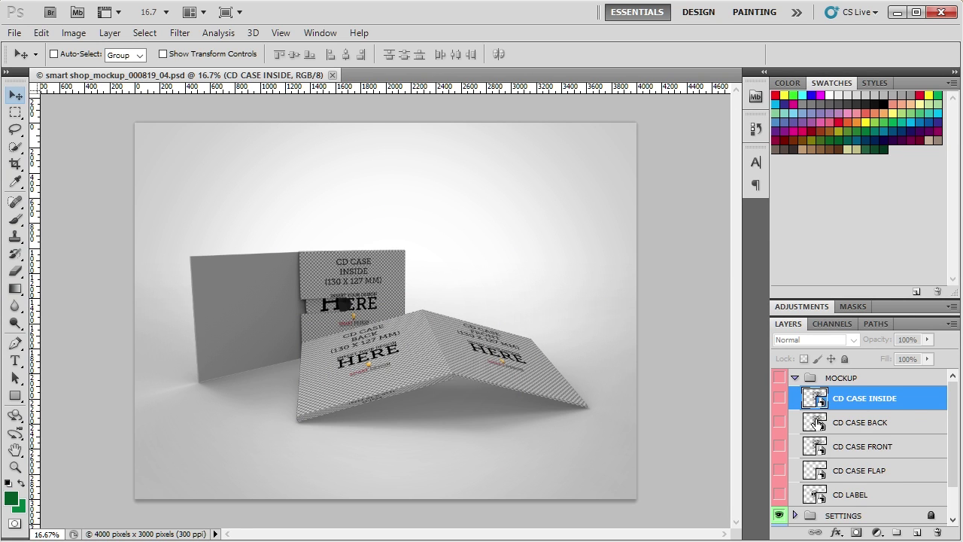
pyautogui.click(817, 425)
pyautogui.doubleClick(816, 447)
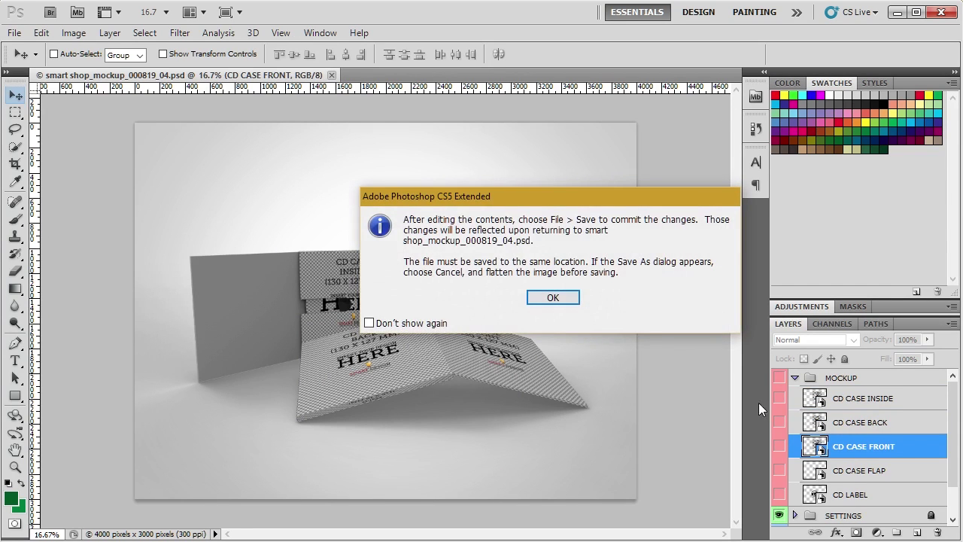
pyautogui.click(568, 299)
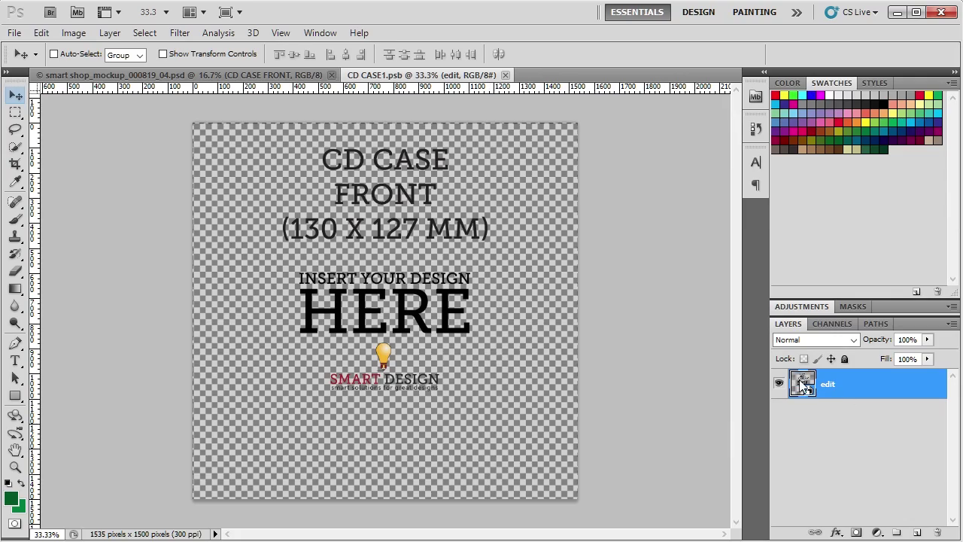
pyautogui.doubleClick(802, 385)
pyautogui.click(565, 290)
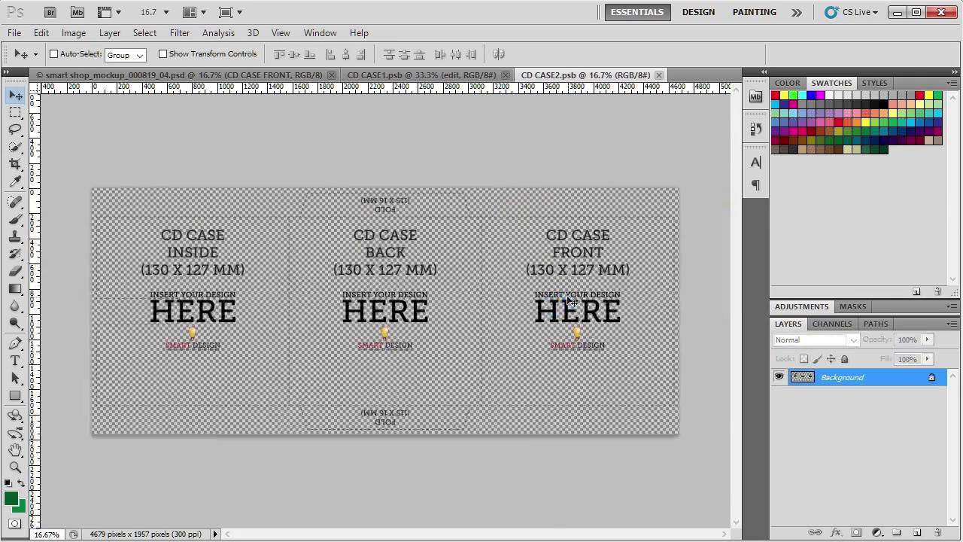
pyautogui.scroll(3, 60, 311)
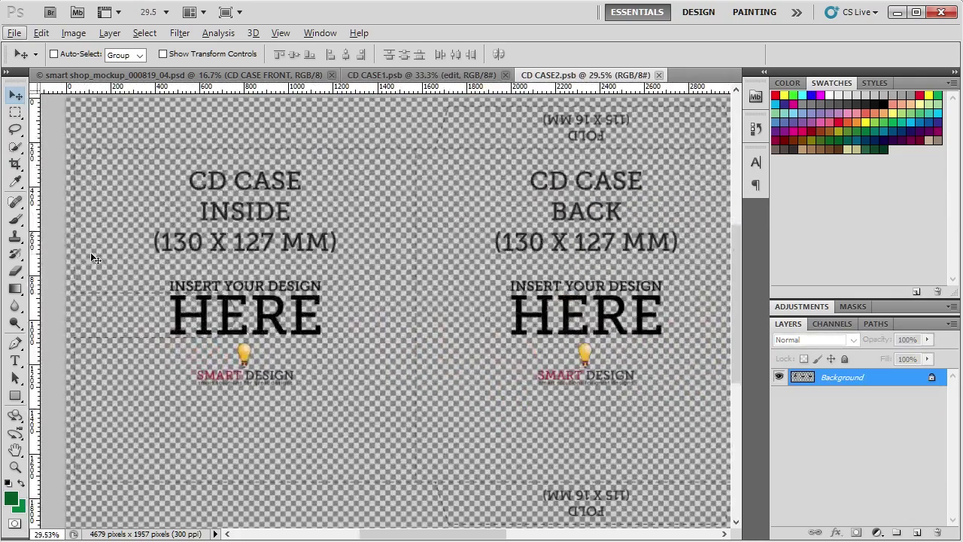
pyautogui.scroll(-4, 90, 258)
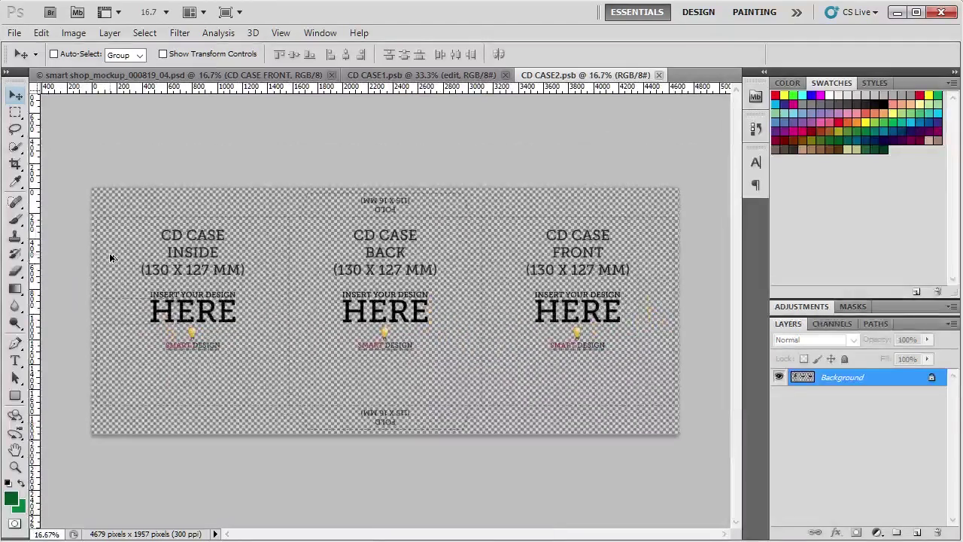
pyautogui.scroll(1, 110, 258)
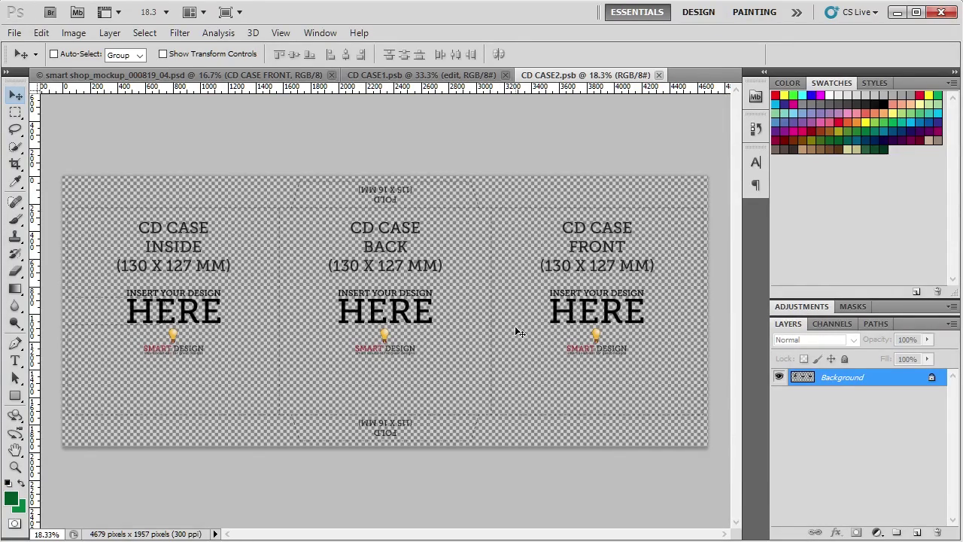
pyautogui.scroll(2, 199, 252)
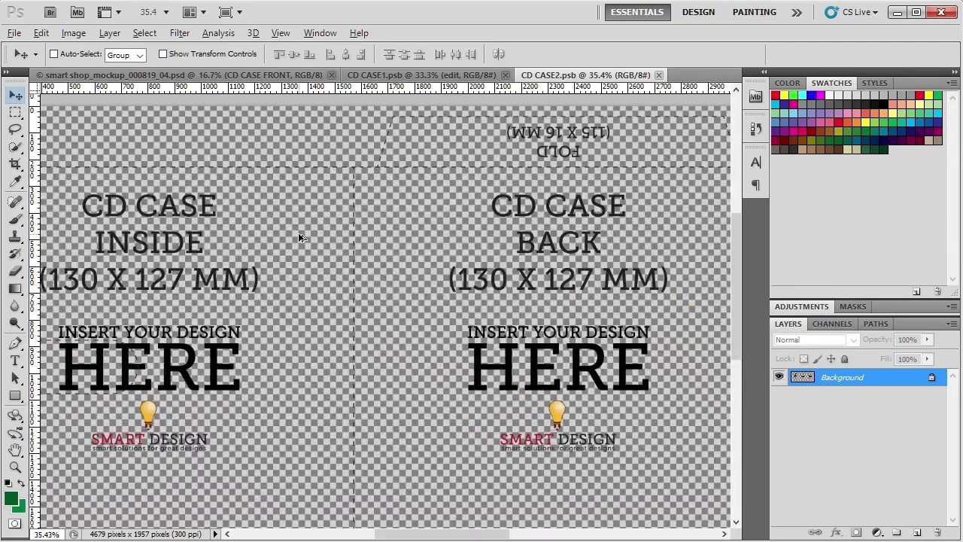
pyautogui.scroll(-2, 299, 238)
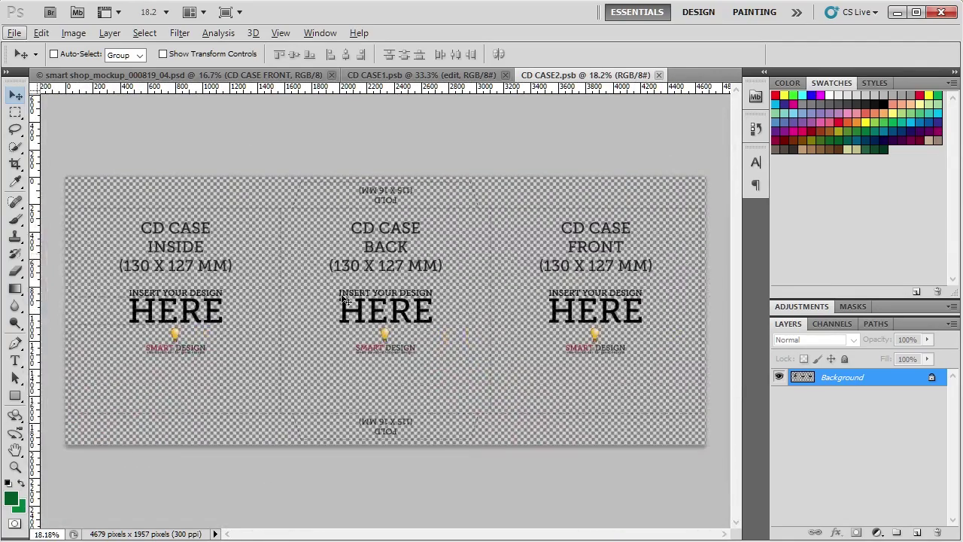
pyautogui.click(659, 76)
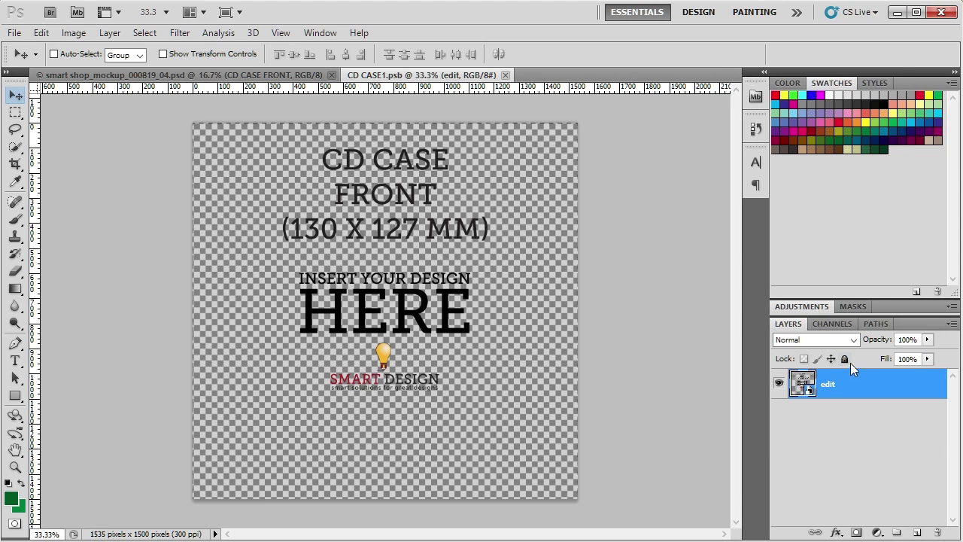
# - Open the nested smart object inside CD CASE1 as its own CD CASE2 document
pyautogui.click(286, 77)
pyautogui.click(401, 75)
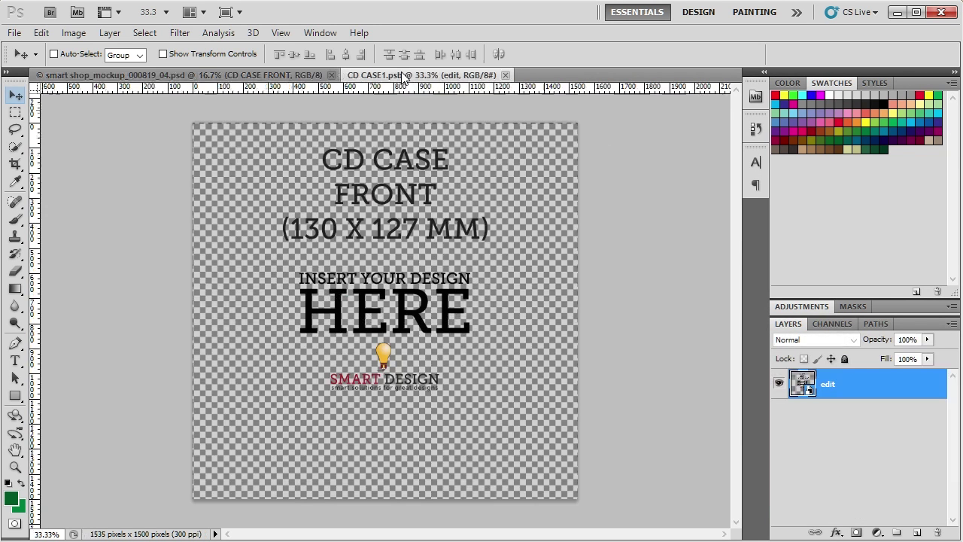
pyautogui.doubleClick(803, 383)
pyautogui.click(537, 292)
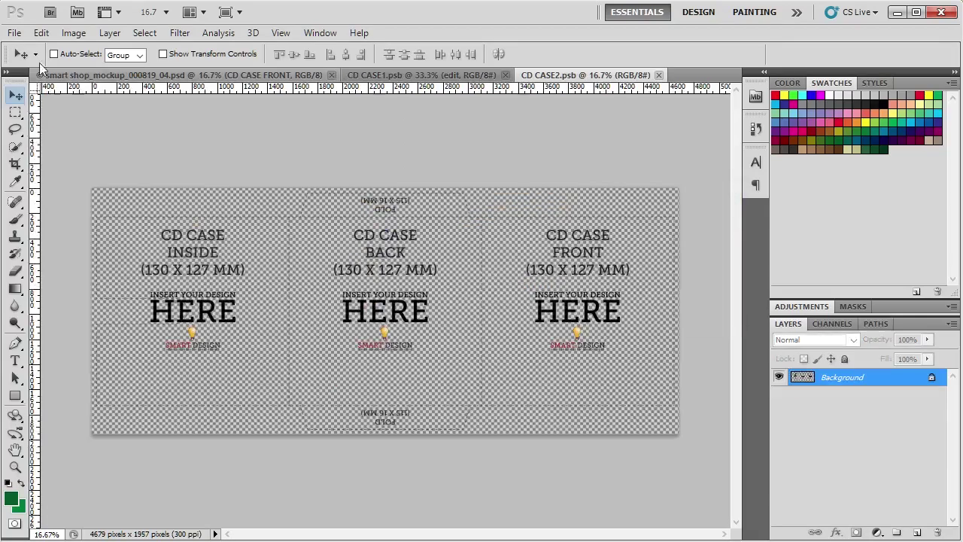
# - Place the print_07_cd_holder artwork with proportions locked and commit it
pyautogui.click(15, 33)
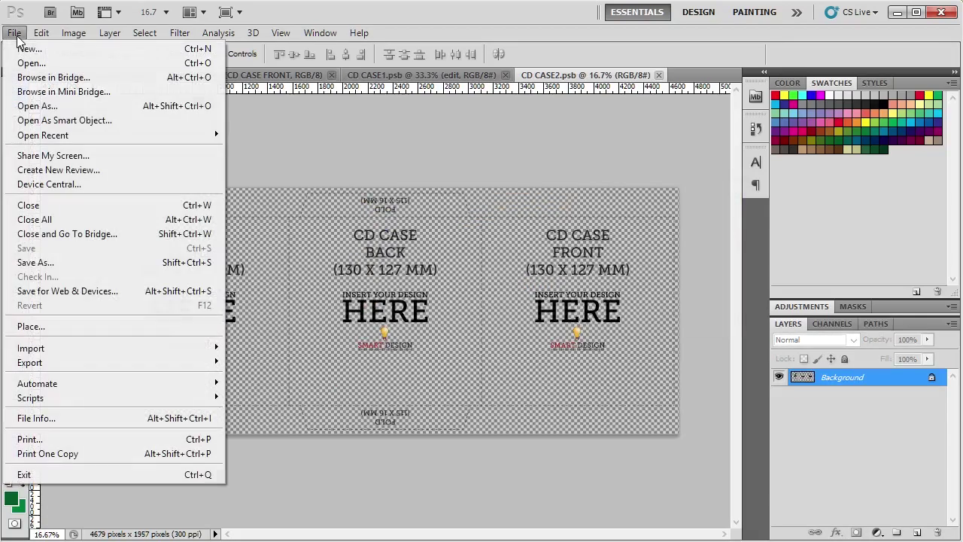
pyautogui.click(65, 326)
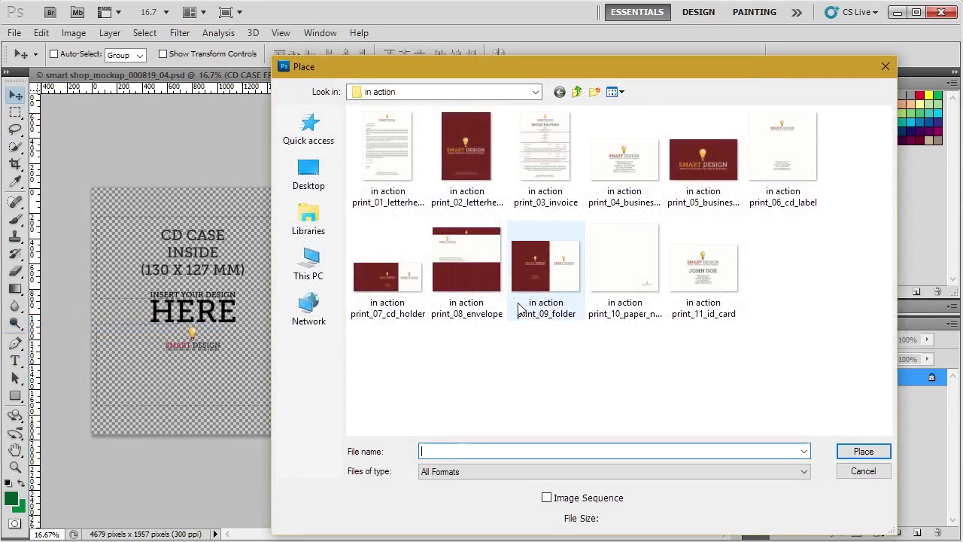
pyautogui.click(367, 282)
pyautogui.doubleClick(366, 281)
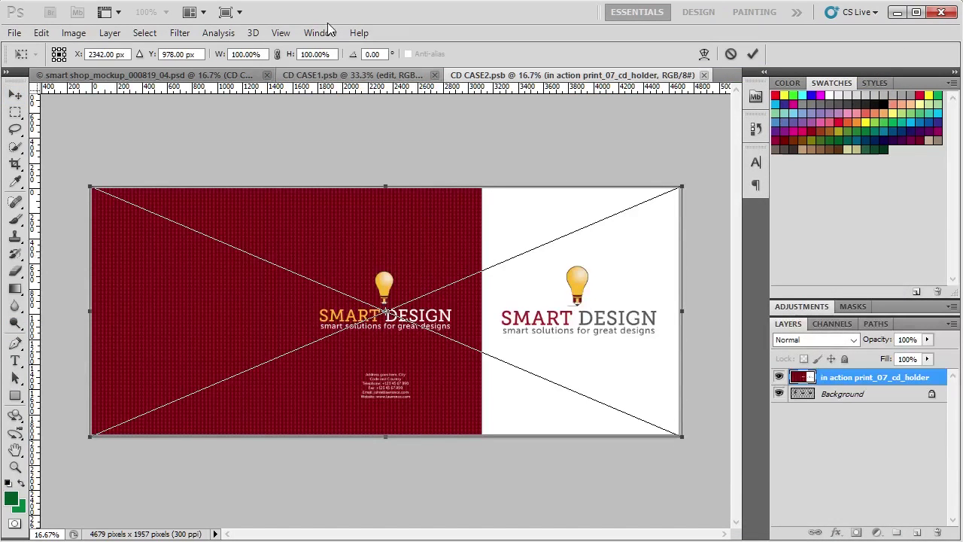
pyautogui.click(277, 54)
pyautogui.click(756, 54)
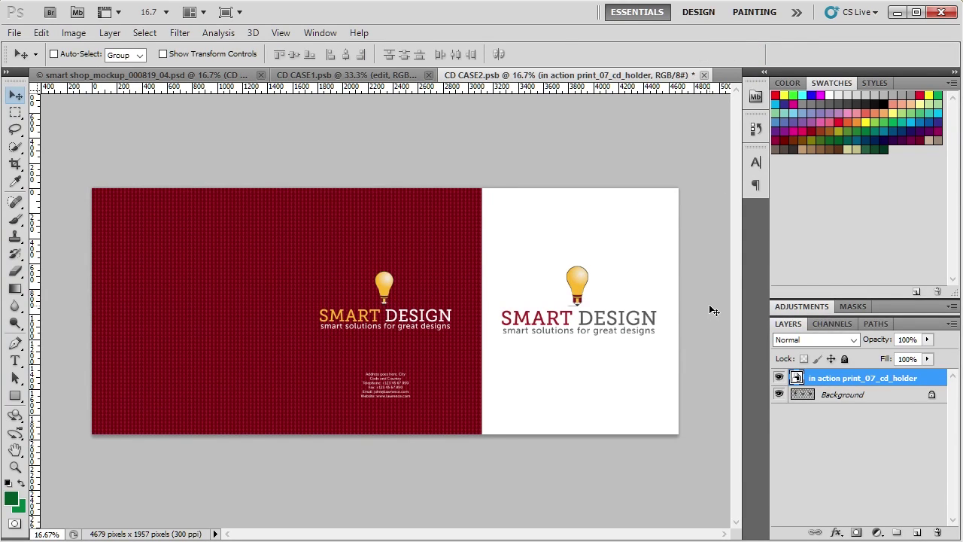
# - Save CD CASE2 with maximum compatibility and close it
pyautogui.hotkey('ctrl', 's')
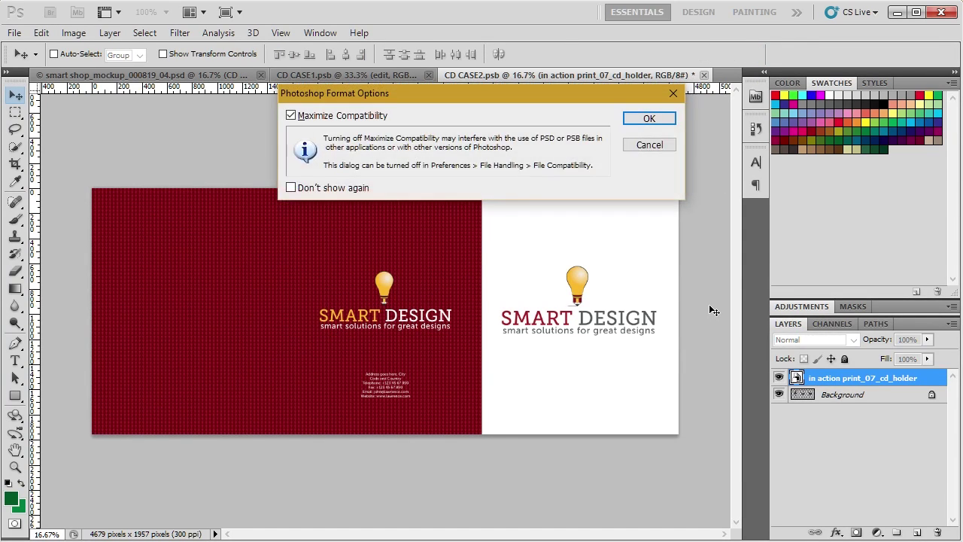
pyautogui.click(648, 118)
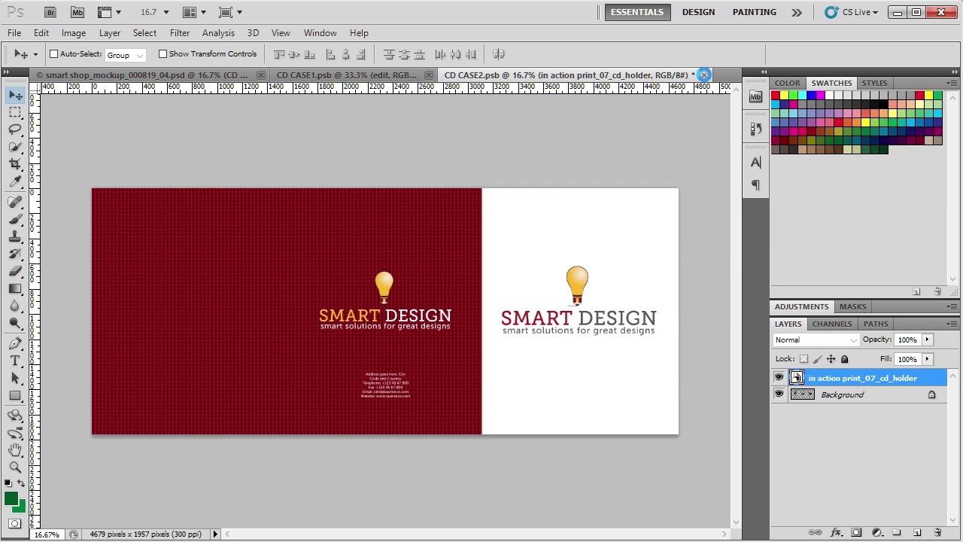
pyautogui.click(704, 74)
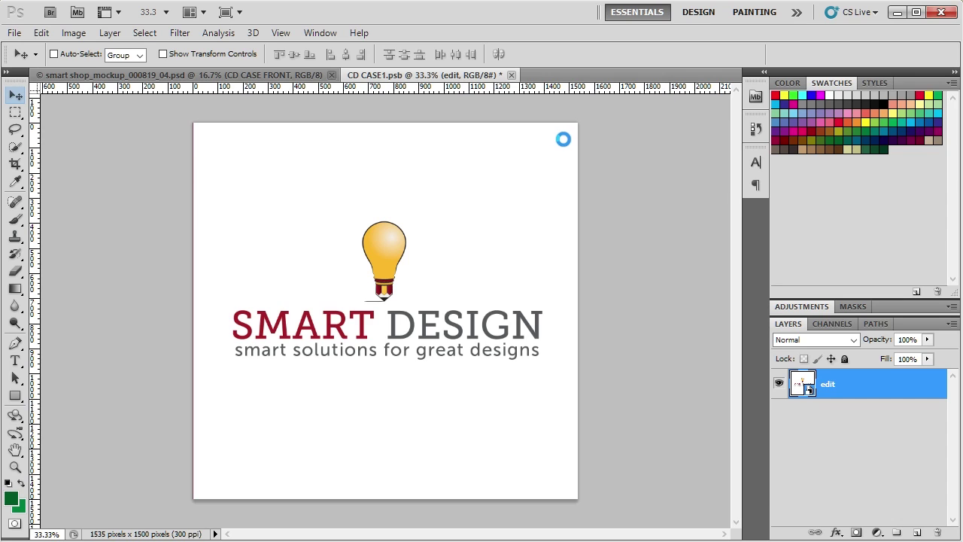
# - Close CD CASE1 to update the mockup, then reopen the CD CASE FRONT smart object contents
pyautogui.click(510, 75)
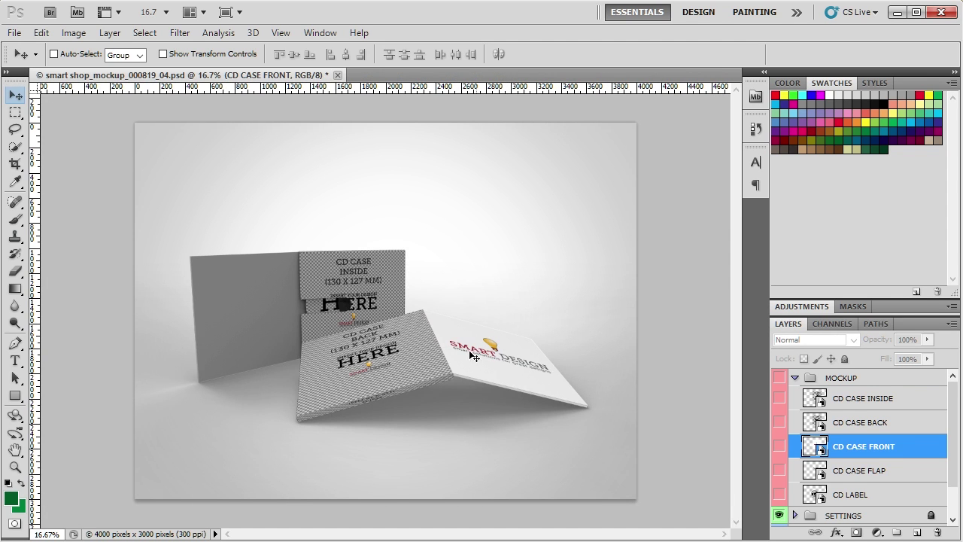
pyautogui.doubleClick(817, 446)
pyautogui.click(547, 298)
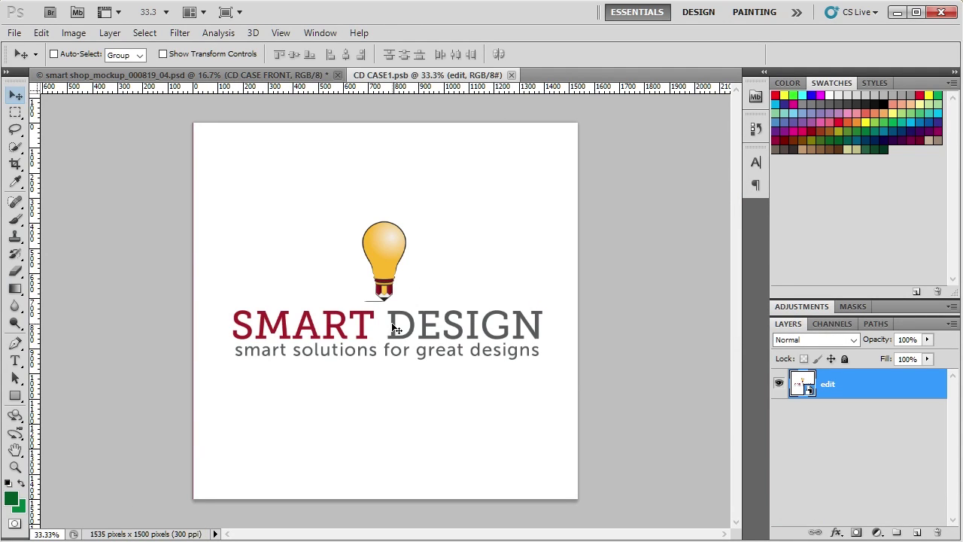
# - Place the print_07_cd_holder artwork into CD CASE1 and commit it
pyautogui.click(15, 32)
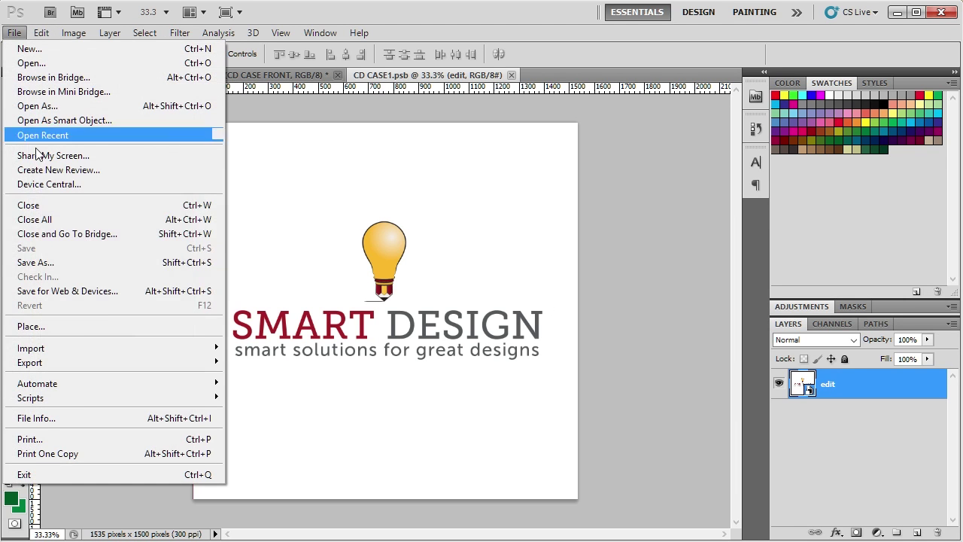
pyautogui.click(78, 327)
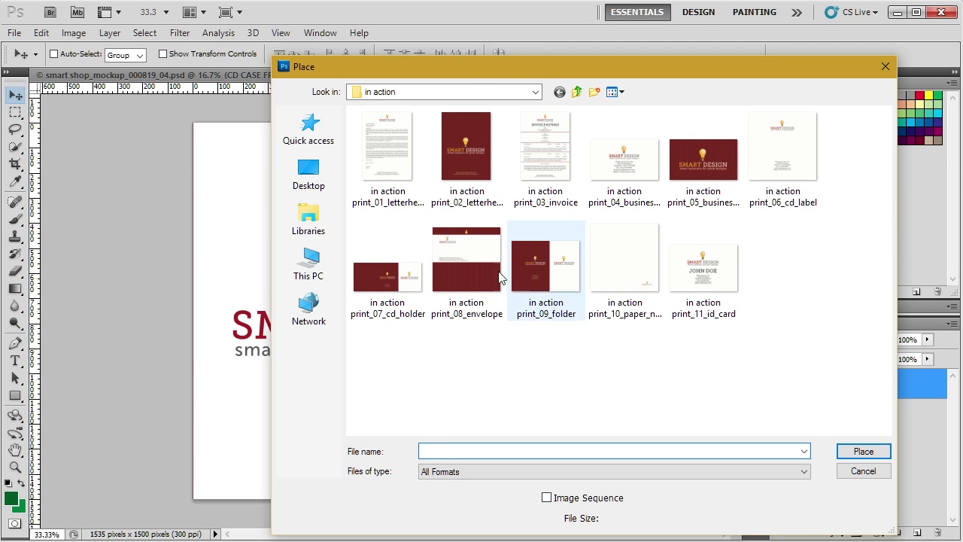
pyautogui.doubleClick(416, 286)
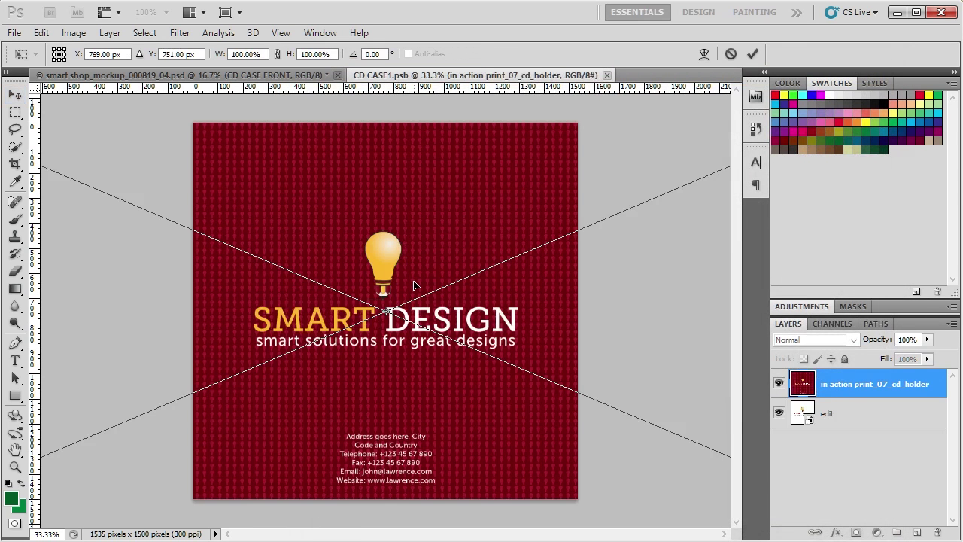
pyautogui.click(754, 52)
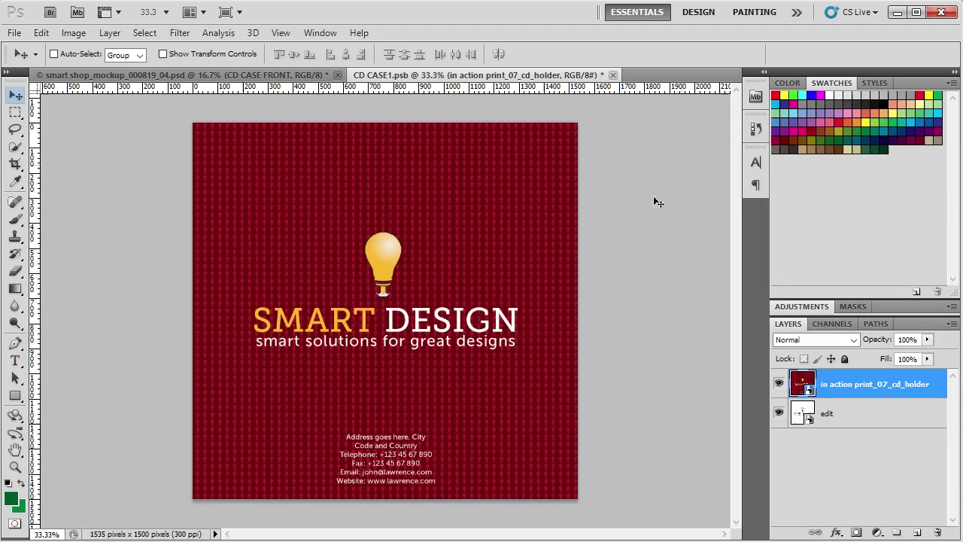
# - Save CD CASE1 and close it so the mockup shows the new cover
pyautogui.click(14, 33)
pyautogui.click(61, 247)
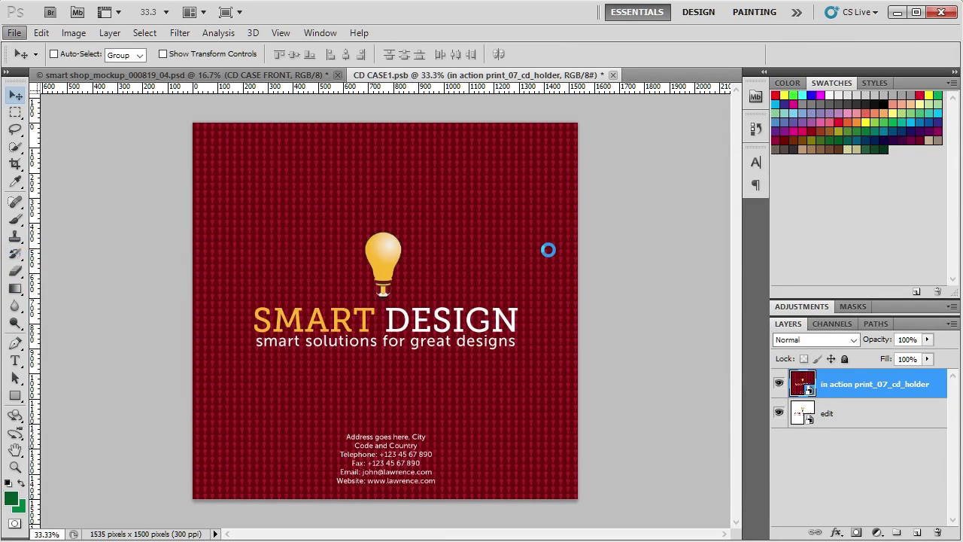
pyautogui.click(613, 74)
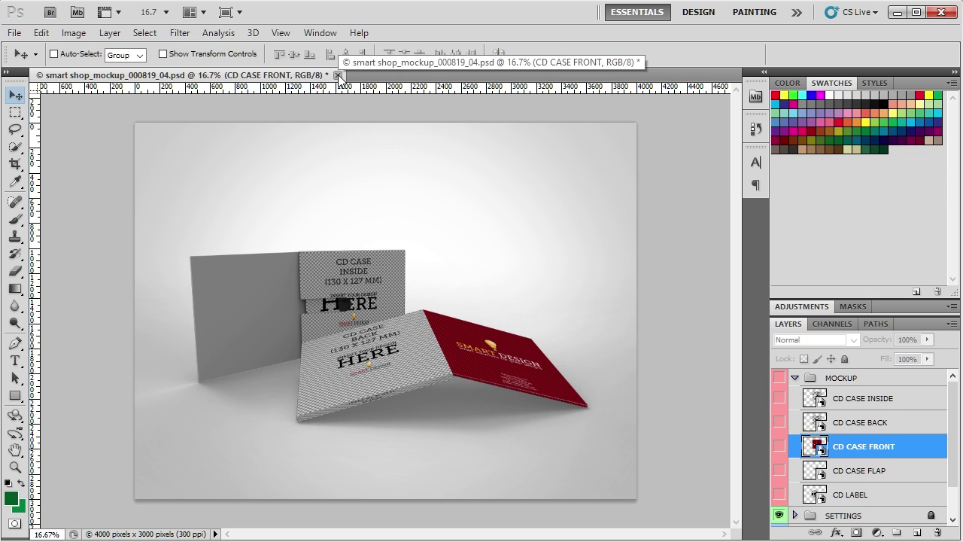
# - Close smart shop_mockup_000819_04.psd, discarding its unsaved changes
pyautogui.click(338, 76)
pyautogui.click(493, 265)
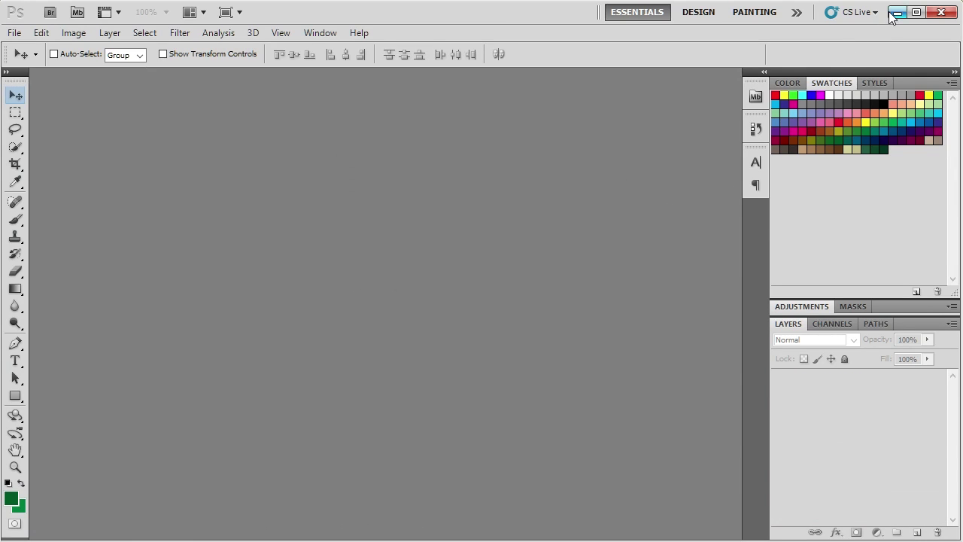